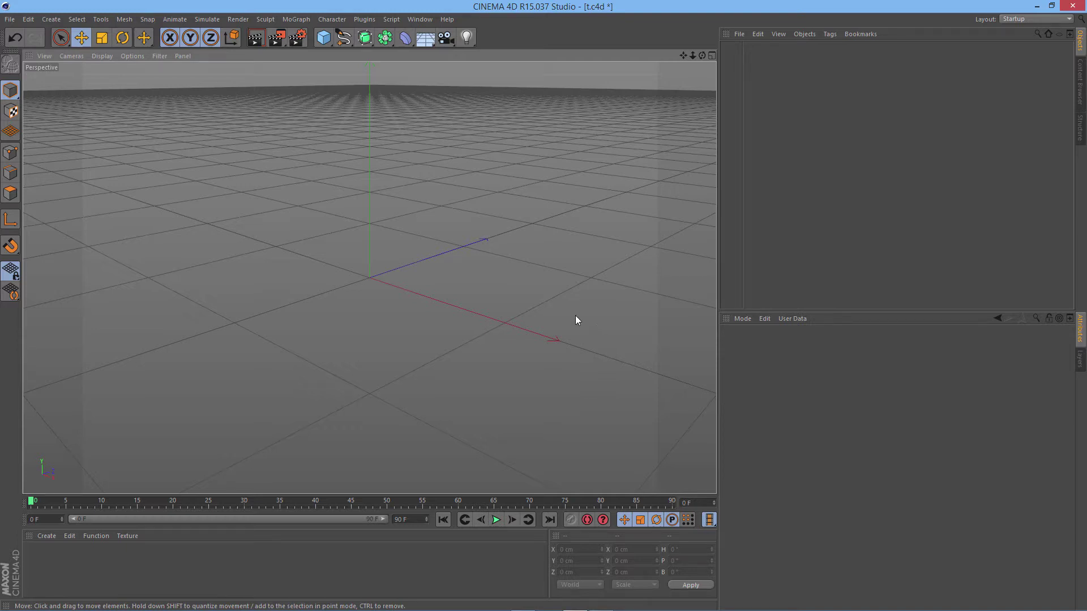
# Add a MoText object to the scene and set its text to "Tutorial"
pyautogui.keyDown('alt'); pyautogui.moveTo(577, 317); pyautogui.dragTo(430, 170); pyautogui.keyUp('alt')
pyautogui.click(295, 19)
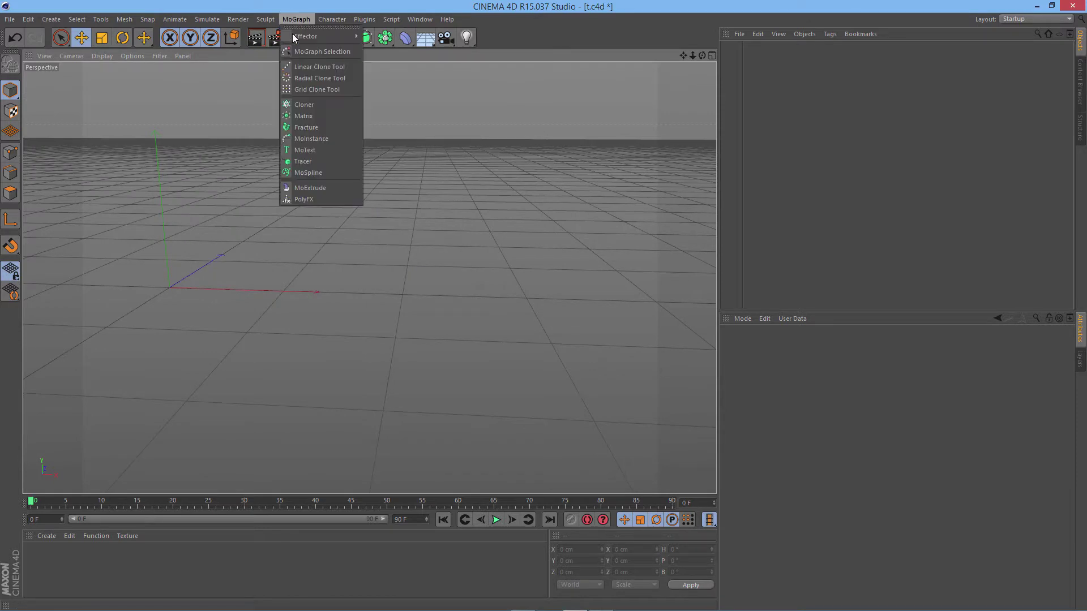
pyautogui.click(307, 150)
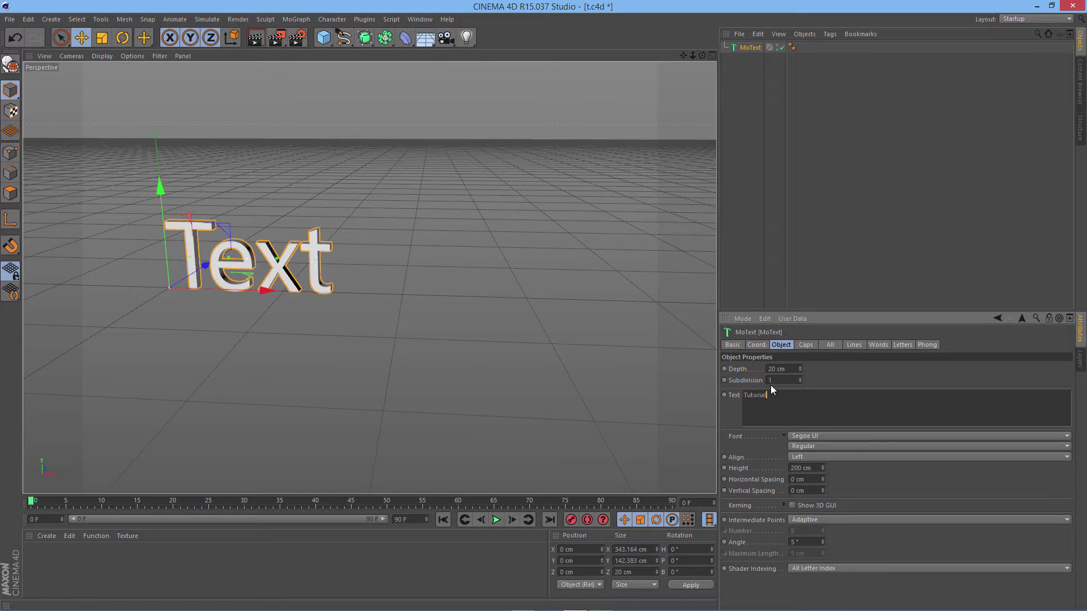
# Set the MoText font to Segoe Print and its extrusion depth to 37 cm
pyautogui.click(841, 435)
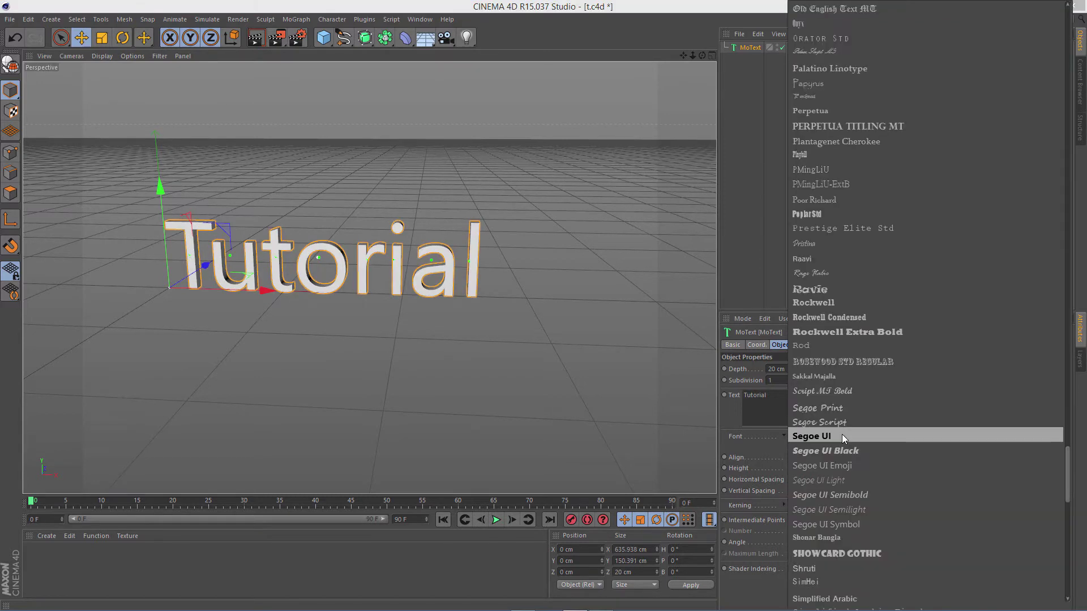
pyautogui.scroll(-20, 841, 435)
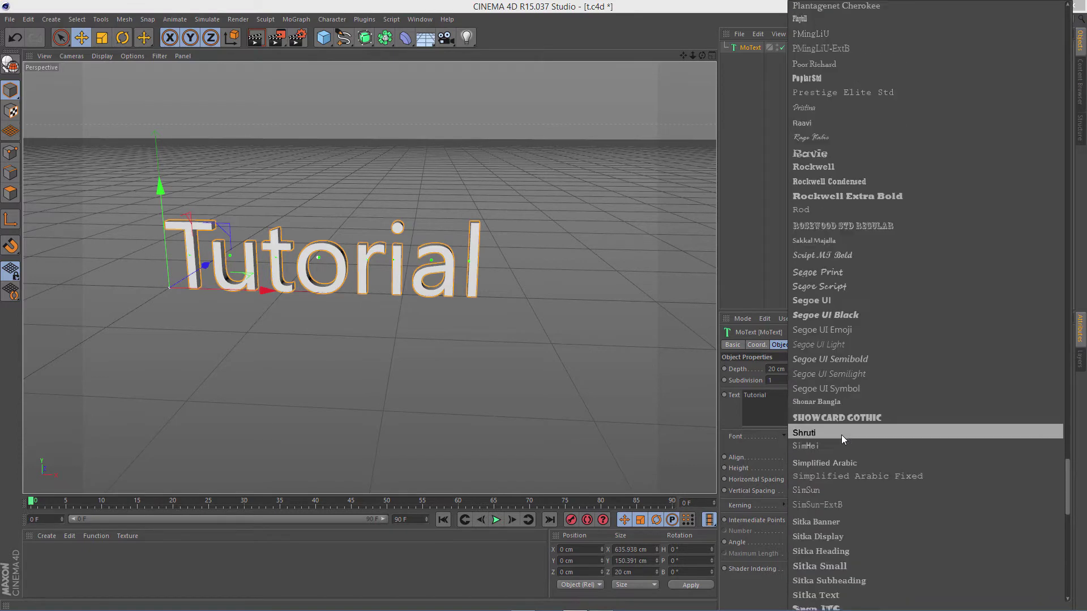
pyautogui.scroll(20, 842, 434)
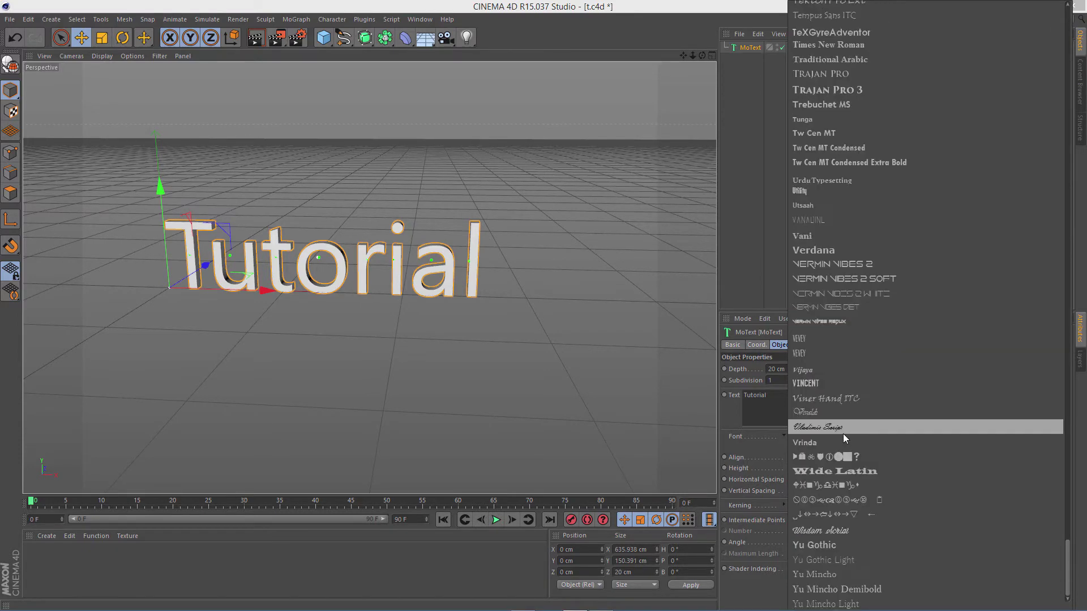
pyautogui.scroll(5, 843, 434)
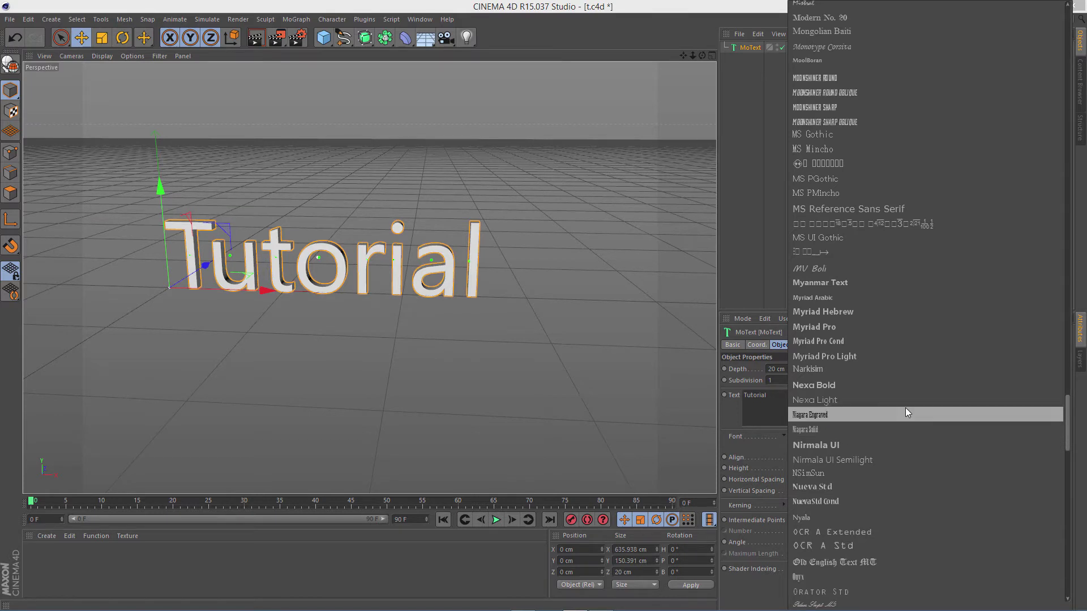
pyautogui.scroll(8, 905, 410)
pyautogui.scroll(-14, 905, 408)
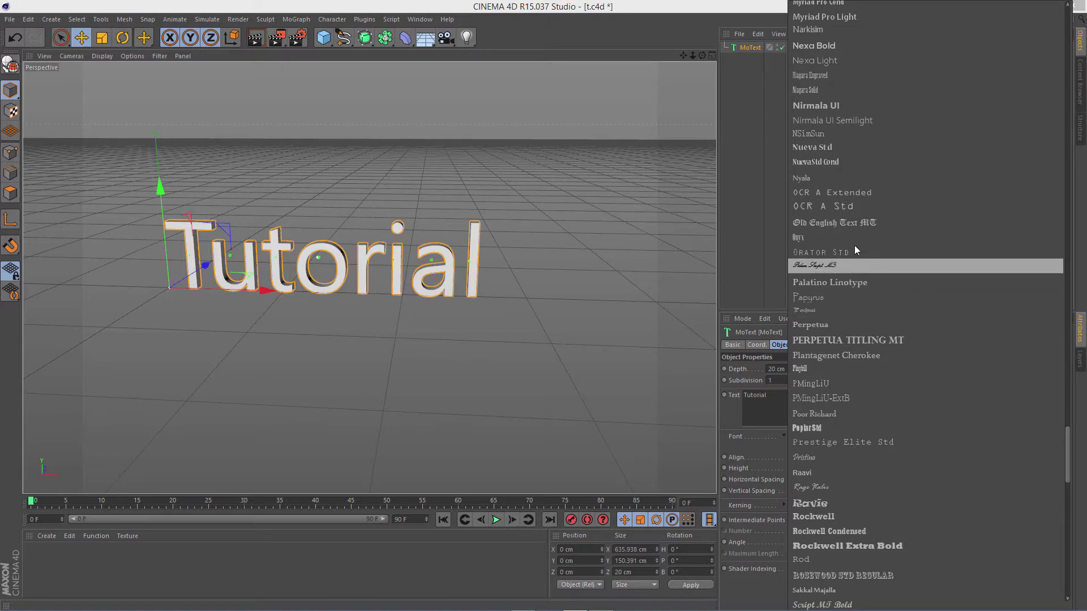
pyautogui.scroll(-6, 857, 239)
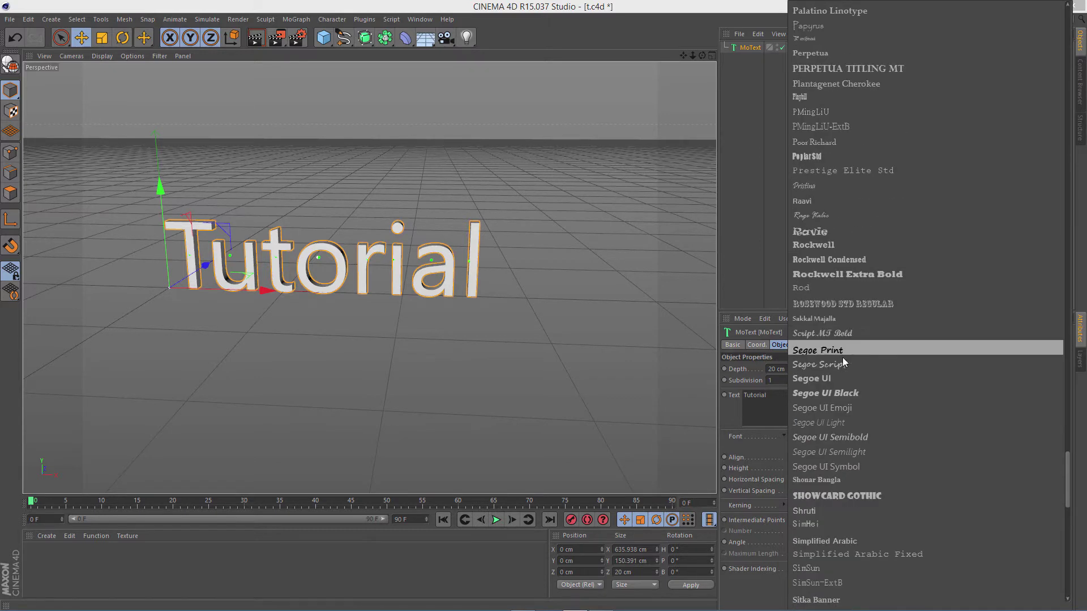
pyautogui.click(850, 345)
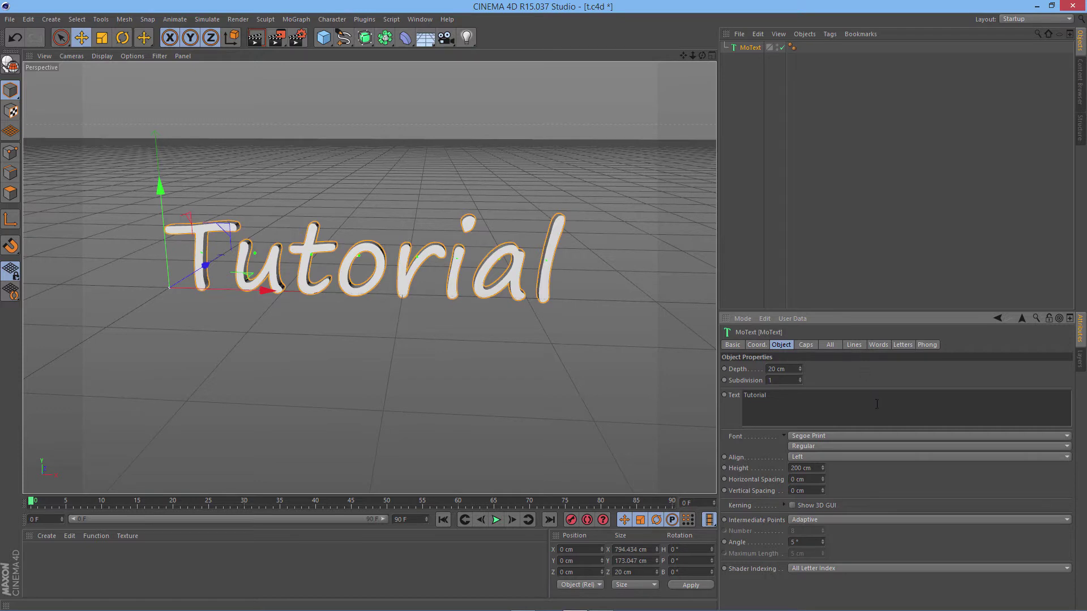
pyautogui.moveTo(800, 368); pyautogui.dragTo(801, 371)
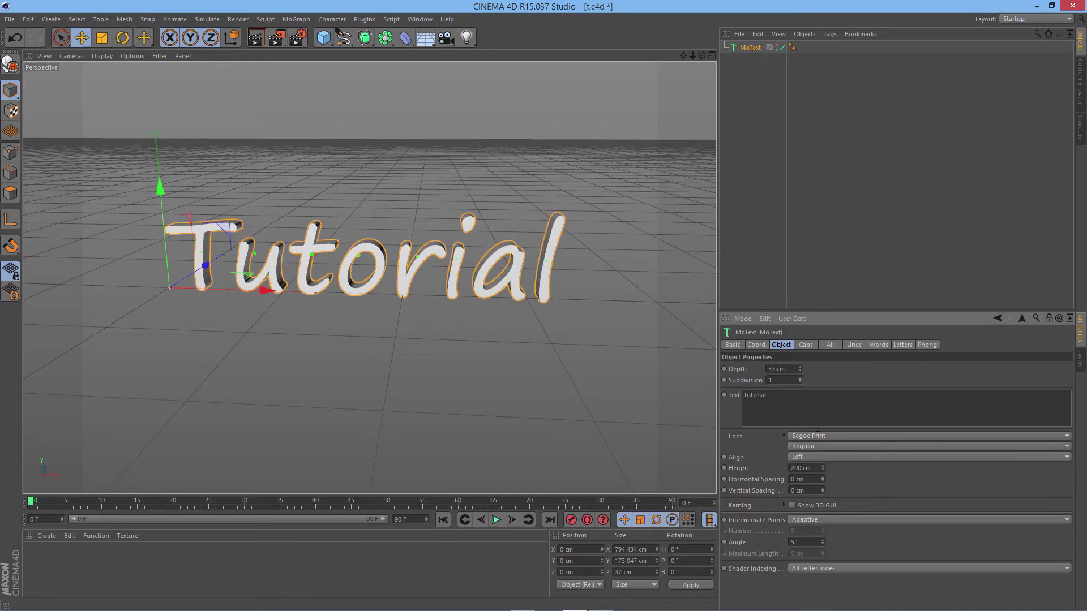
# Set both the start and end caps of the text to Fillet Cap
pyautogui.click(806, 345)
pyautogui.click(819, 368)
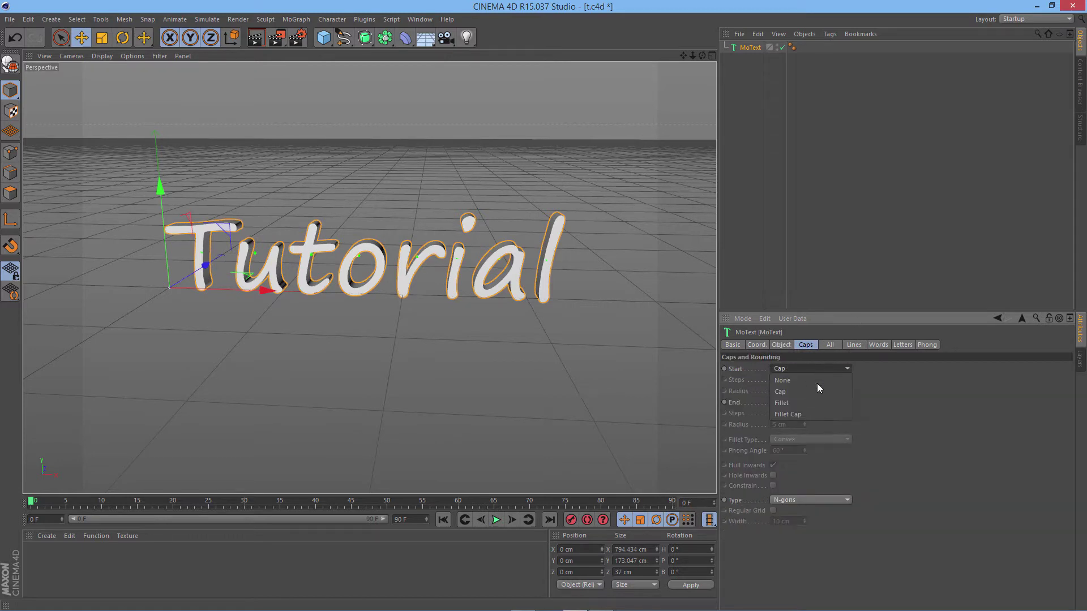
pyautogui.click(810, 413)
pyautogui.click(806, 402)
pyautogui.click(803, 448)
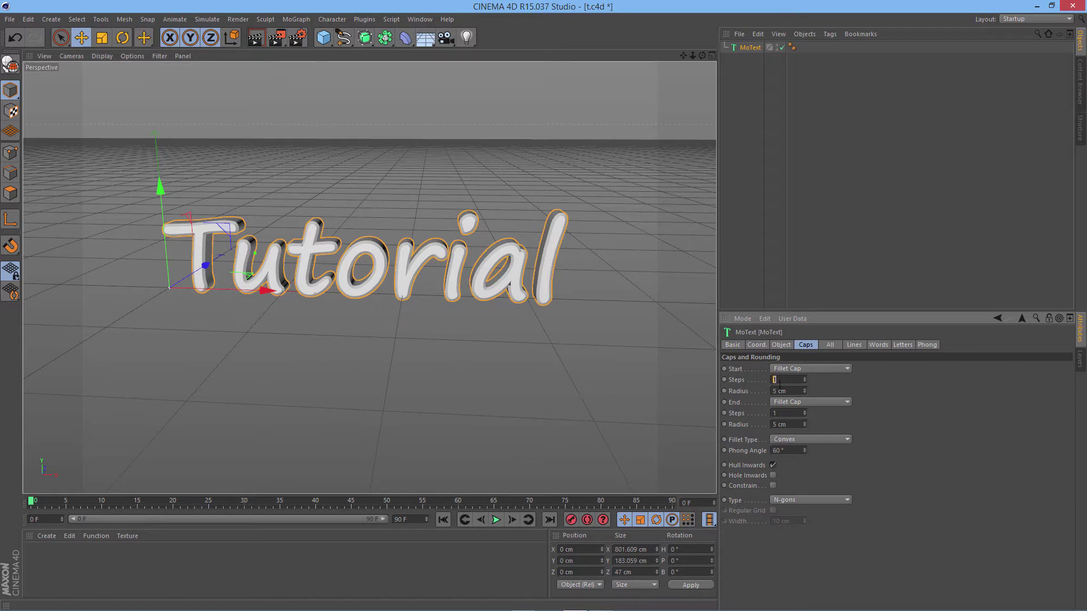
# Give the start fillet 4 steps and a 3 cm radius, and the end fillet 4 steps
pyautogui.press('Return')
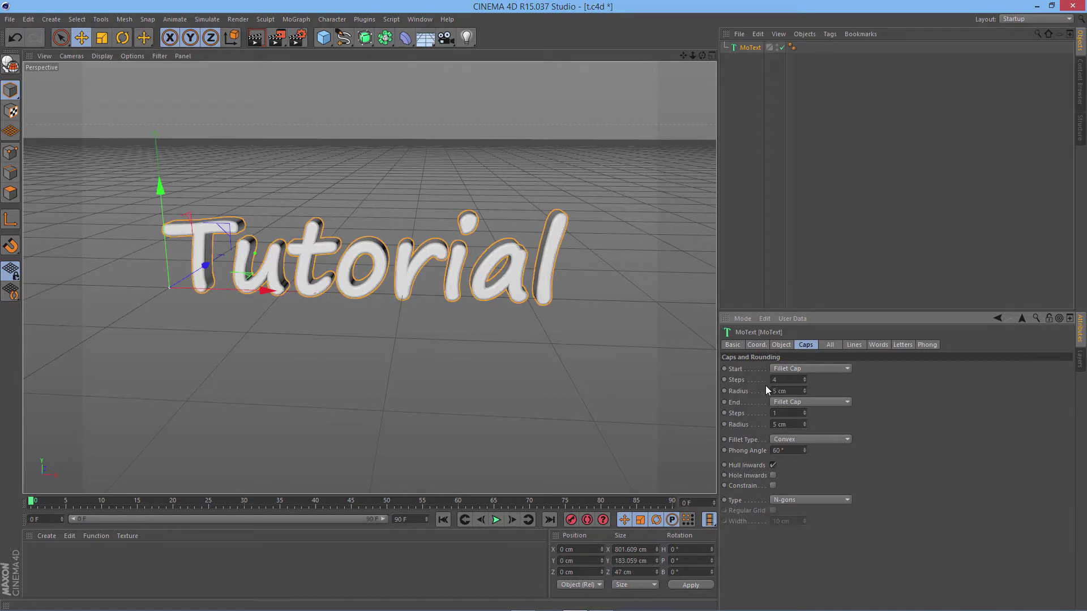
pyautogui.write('3')
pyautogui.press('Return')
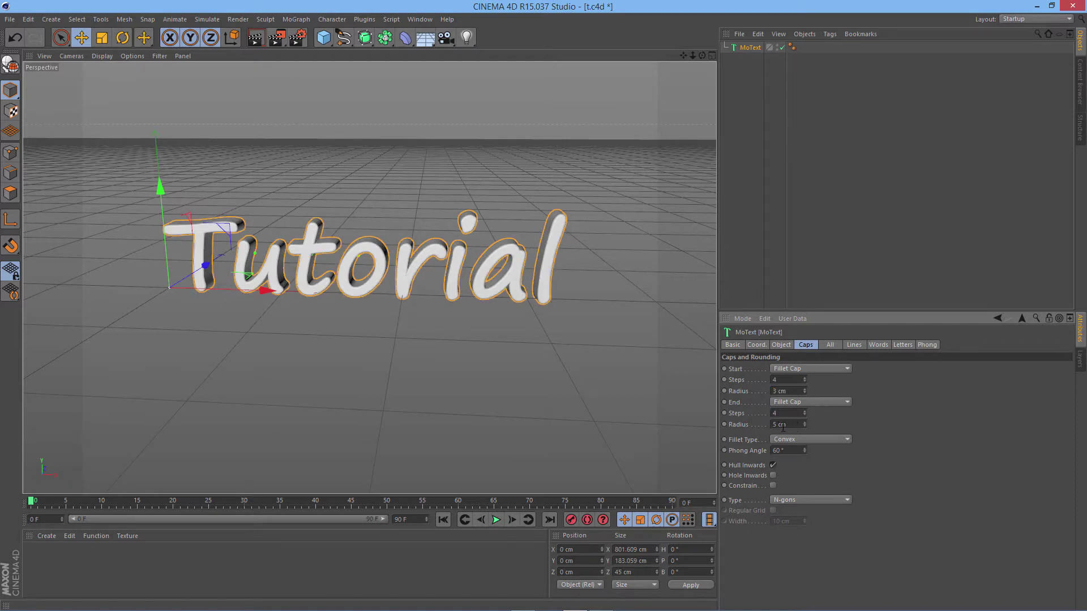
pyautogui.keyDown('alt'); pyautogui.moveTo(615, 333); pyautogui.dragTo(594, 300); pyautogui.keyUp('alt')
pyautogui.click(892, 135)
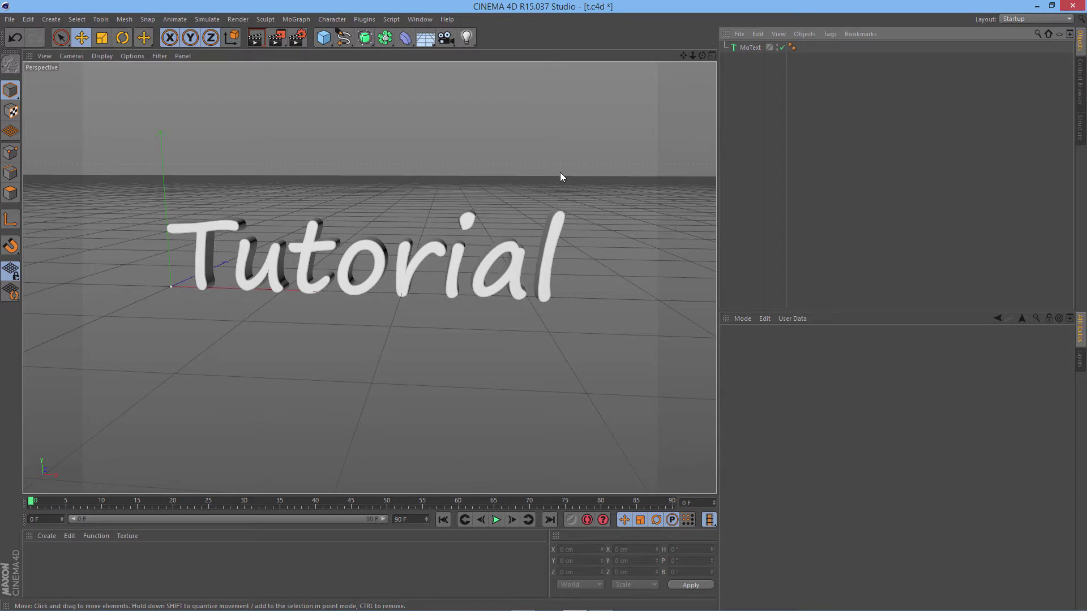
# Add a Formula deformer and centre it on the text at about X 393 cm and Y 51 cm
pyautogui.click(402, 39)
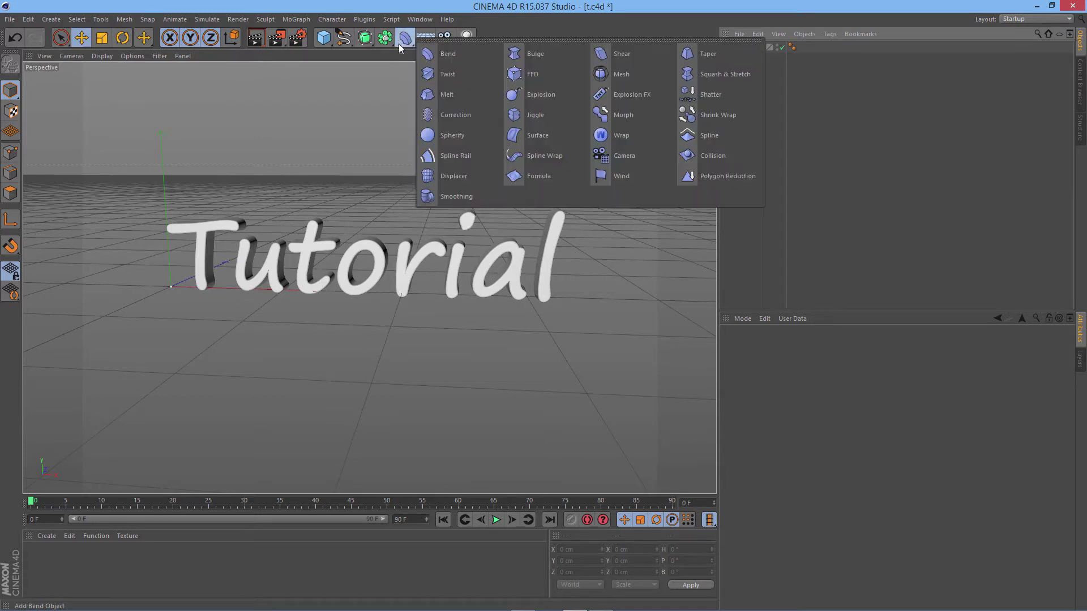
pyautogui.click(545, 178)
pyautogui.moveTo(263, 298); pyautogui.dragTo(458, 289)
pyautogui.keyDown('alt'); pyautogui.moveTo(627, 325); pyautogui.dragTo(558, 333); pyautogui.keyUp('alt')
pyautogui.moveTo(358, 185); pyautogui.dragTo(358, 160)
pyautogui.keyDown('alt'); pyautogui.moveTo(638, 318); pyautogui.dragTo(610, 327); pyautogui.keyUp('alt')
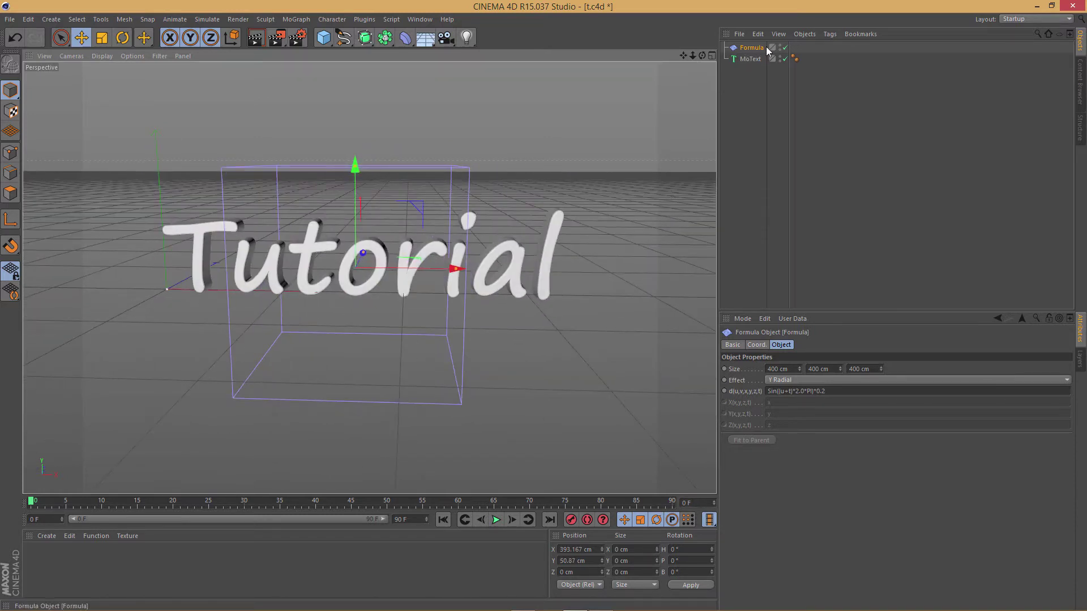
# Nest the Formula deformer under the MoText object and select the deformer
pyautogui.moveTo(757, 50)
pyautogui.mouseDown()
pyautogui.moveTo(765, 64)
pyautogui.moveTo(750, 60)
pyautogui.mouseUp()
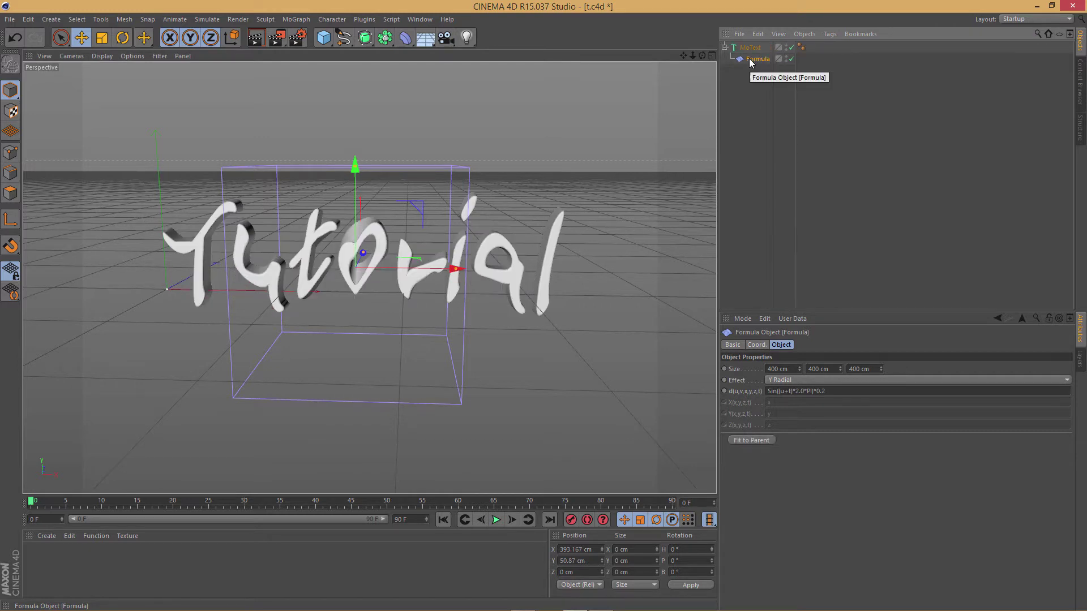
pyautogui.moveTo(601, 303)
pyautogui.keyDown('alt'); pyautogui.mouseDown()
pyautogui.moveTo(570, 308)
pyautogui.moveTo(619, 311)
pyautogui.moveTo(611, 304)
pyautogui.mouseUp(); pyautogui.keyUp('alt')
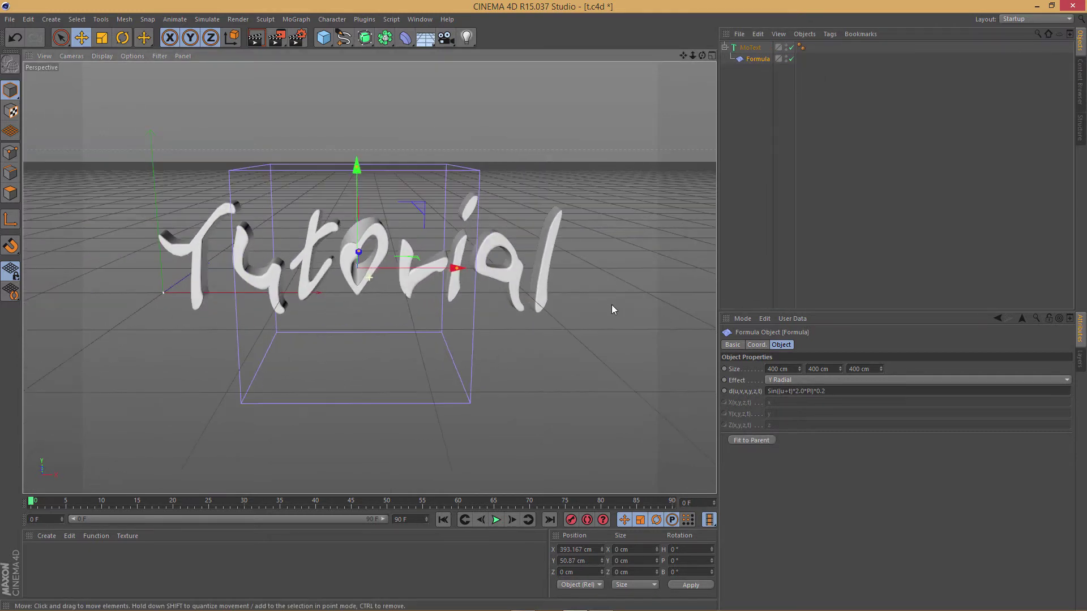
pyautogui.click(623, 335)
pyautogui.moveTo(595, 304)
pyautogui.keyDown('alt'); pyautogui.mouseDown()
pyautogui.moveTo(566, 295)
pyautogui.moveTo(598, 298)
pyautogui.moveTo(577, 303)
pyautogui.moveTo(582, 291)
pyautogui.mouseUp(); pyautogui.keyUp('alt')
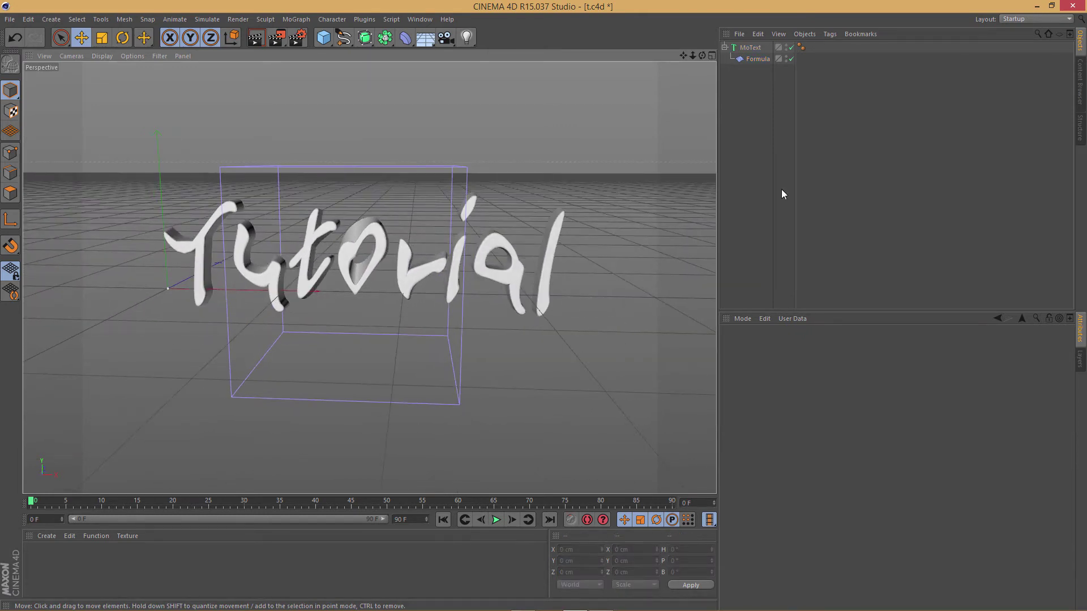
pyautogui.click(757, 58)
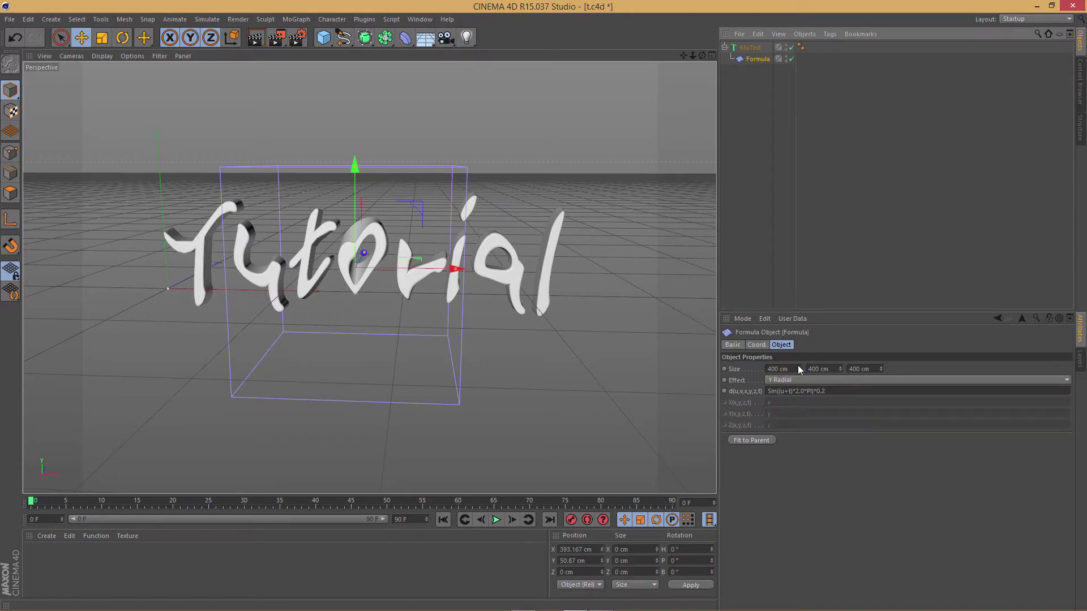
# Try a Formula deformer size of about 1518 cm in X and 253 cm in Y
pyautogui.moveTo(799, 369)
pyautogui.mouseDown()
pyautogui.moveTo(809, 141)
pyautogui.moveTo(802, 355)
pyautogui.moveTo(791, 310)
pyautogui.moveTo(799, 395)
pyautogui.moveTo(800, 367)
pyautogui.mouseUp()
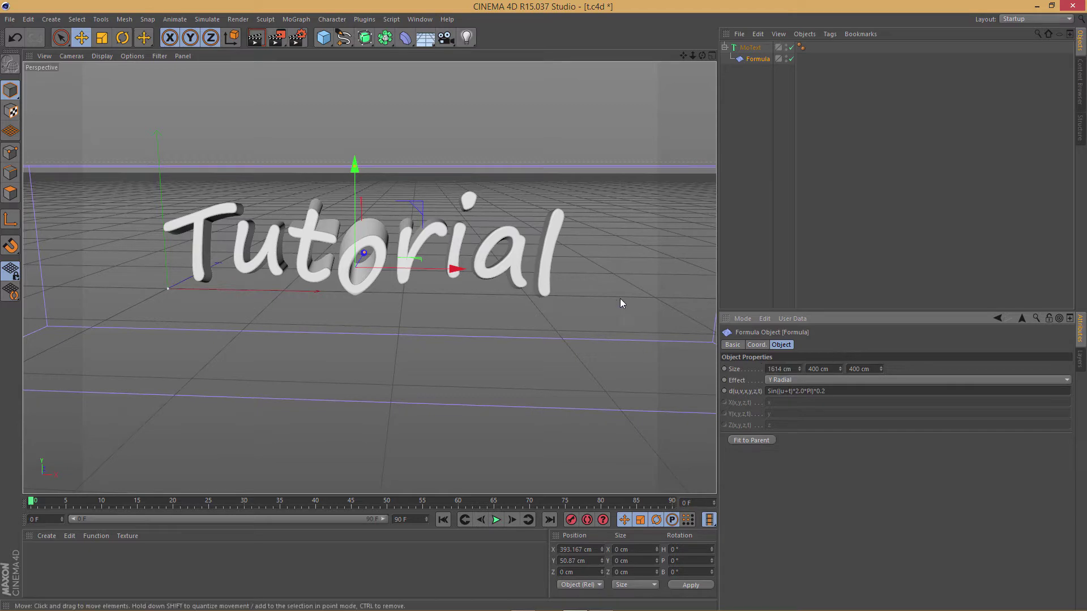
pyautogui.keyDown('alt'); pyautogui.moveTo(620, 298); pyautogui.dragTo(651, 317); pyautogui.keyUp('alt')
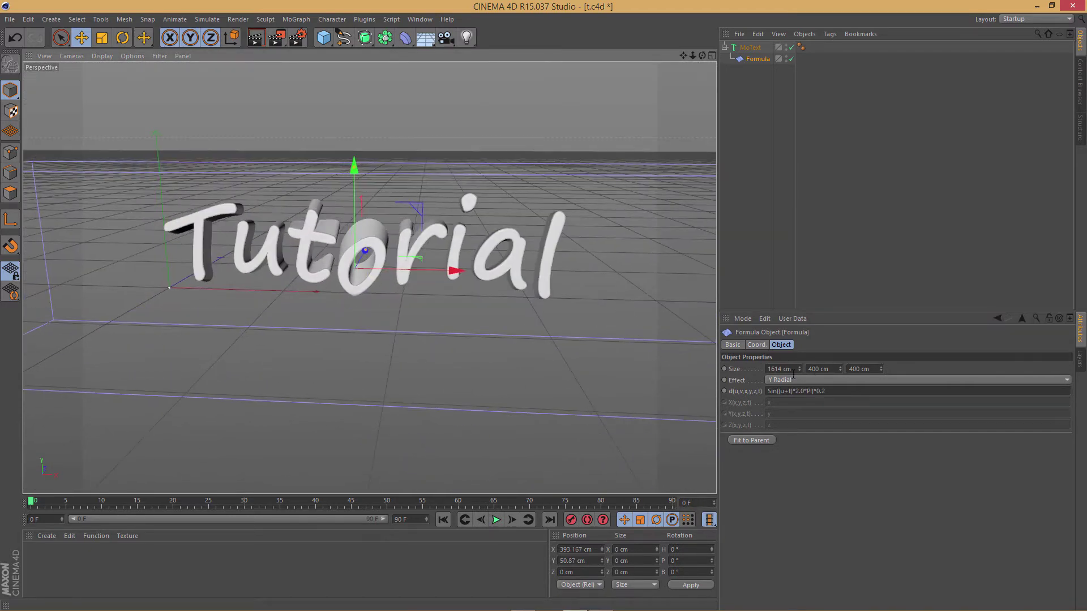
pyautogui.moveTo(798, 371); pyautogui.dragTo(781, 254)
pyautogui.moveTo(799, 369)
pyautogui.mouseDown()
pyautogui.moveTo(799, 307)
pyautogui.moveTo(799, 369)
pyautogui.mouseUp()
pyautogui.keyDown('alt'); pyautogui.moveTo(668, 300); pyautogui.dragTo(356, 252); pyautogui.keyUp('alt')
pyautogui.keyDown('alt'); pyautogui.moveTo(411, 308); pyautogui.dragTo(634, 317); pyautogui.keyUp('alt')
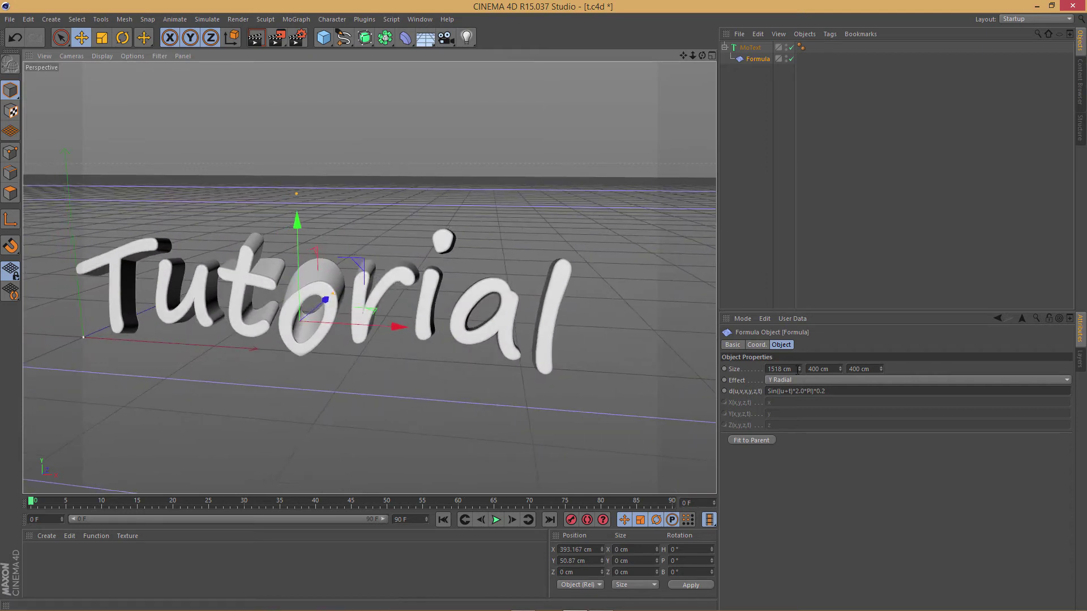
pyautogui.moveTo(839, 369)
pyautogui.mouseDown()
pyautogui.moveTo(826, 399)
pyautogui.moveTo(837, 362)
pyautogui.mouseUp()
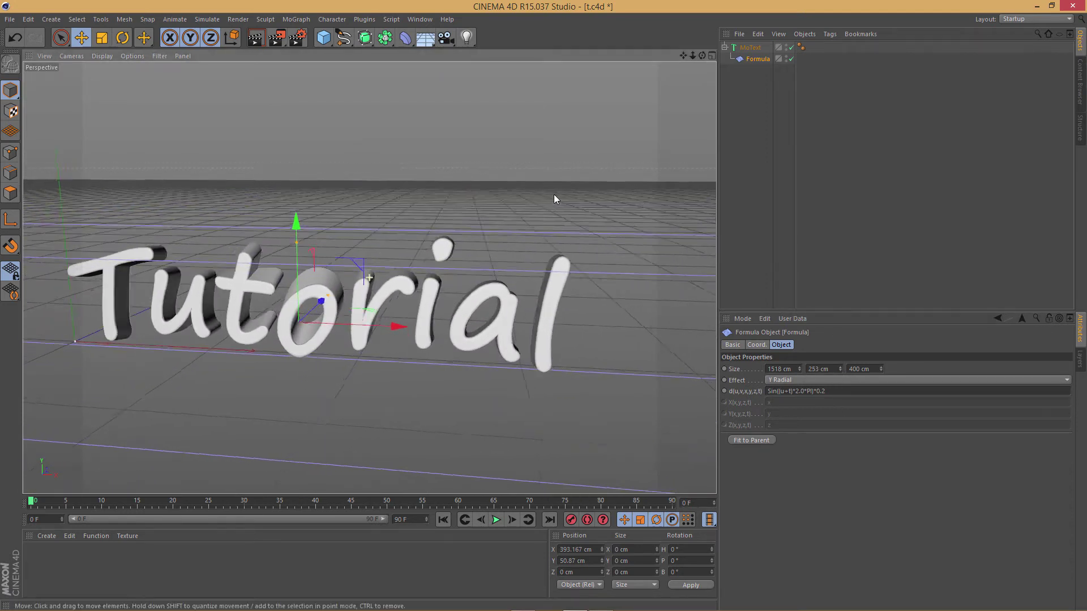
pyautogui.moveTo(552, 192)
pyautogui.keyDown('alt'); pyautogui.mouseDown()
pyautogui.moveTo(526, 196)
pyautogui.moveTo(538, 201)
pyautogui.mouseUp(); pyautogui.keyUp('alt')
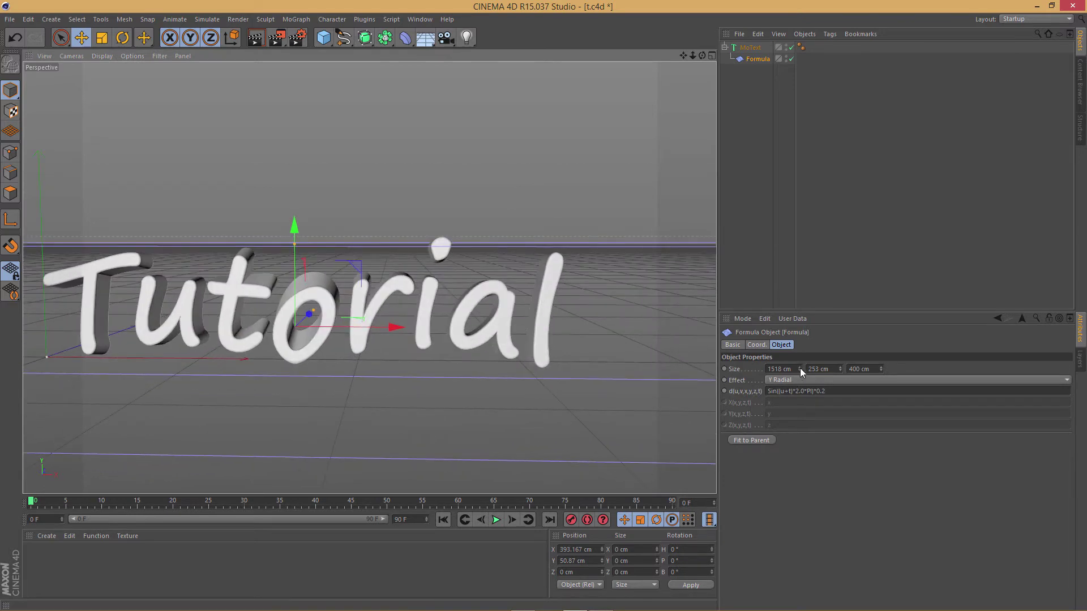
# Reduce the Formula deformer's size to about 1283 cm in X and 158 cm in Y
pyautogui.moveTo(801, 371)
pyautogui.mouseDown()
pyautogui.moveTo(798, 361)
pyautogui.moveTo(792, 497)
pyautogui.moveTo(785, 292)
pyautogui.moveTo(798, 410)
pyautogui.moveTo(801, 378)
pyautogui.mouseUp()
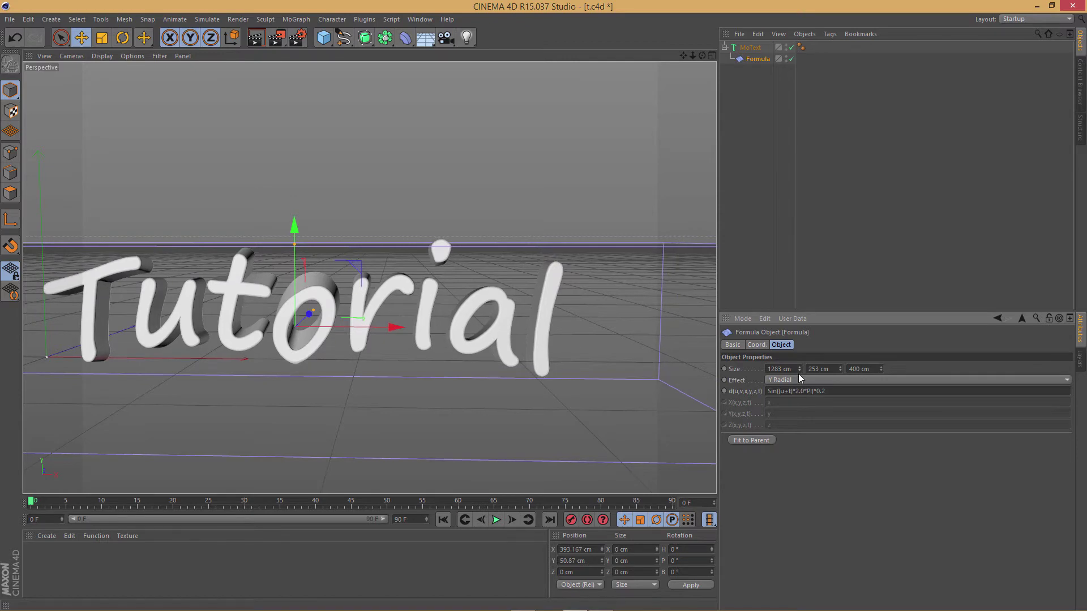
pyautogui.keyDown('alt'); pyautogui.moveTo(586, 202); pyautogui.dragTo(521, 237); pyautogui.keyUp('alt')
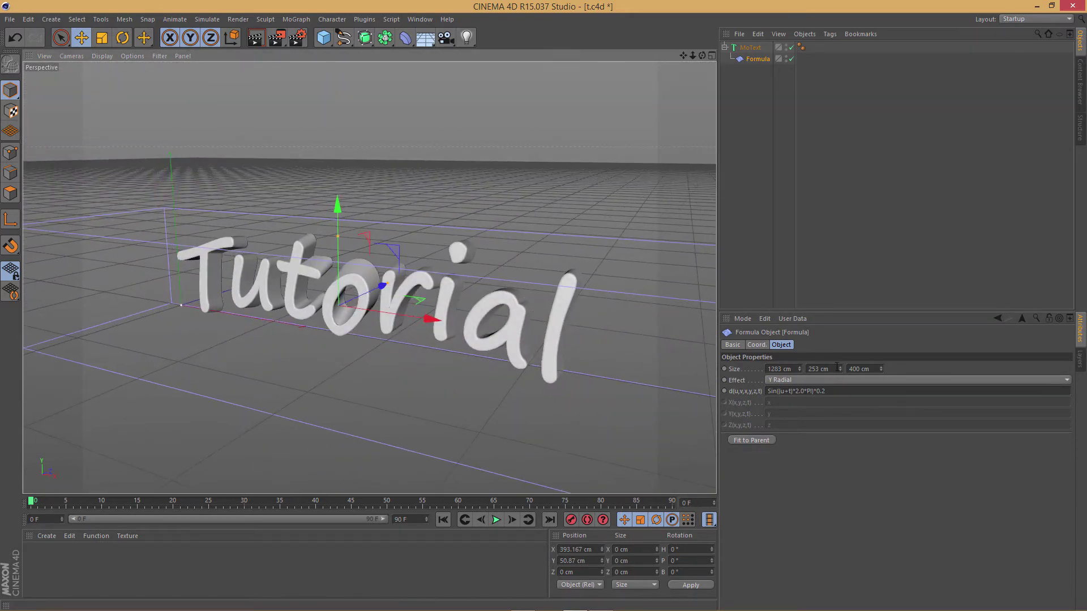
pyautogui.moveTo(837, 367); pyautogui.dragTo(832, 409)
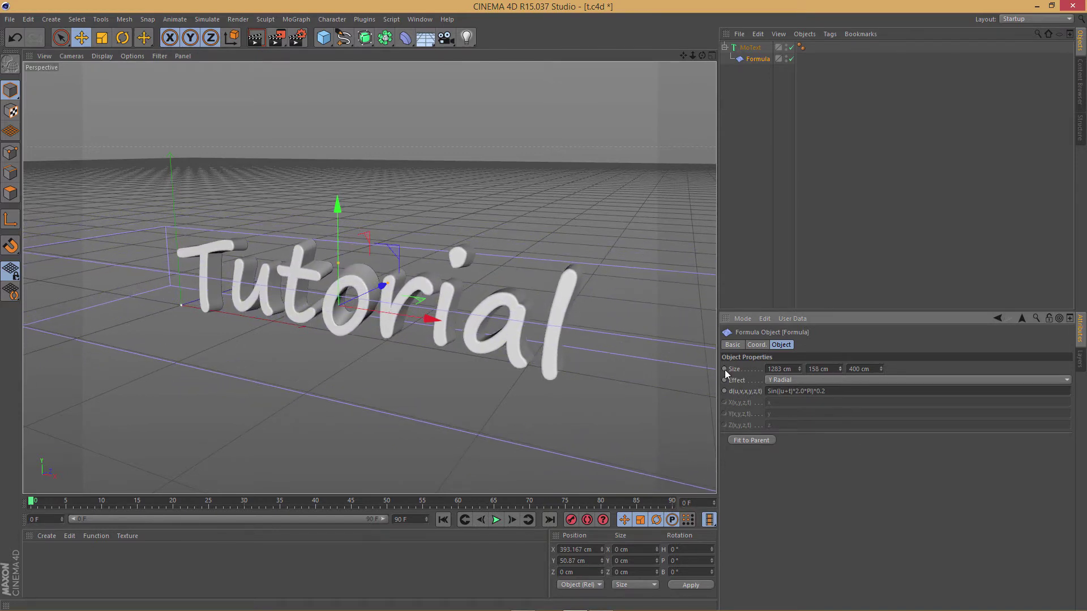
pyautogui.keyDown('alt'); pyautogui.moveTo(651, 328); pyautogui.dragTo(516, 310); pyautogui.keyUp('alt')
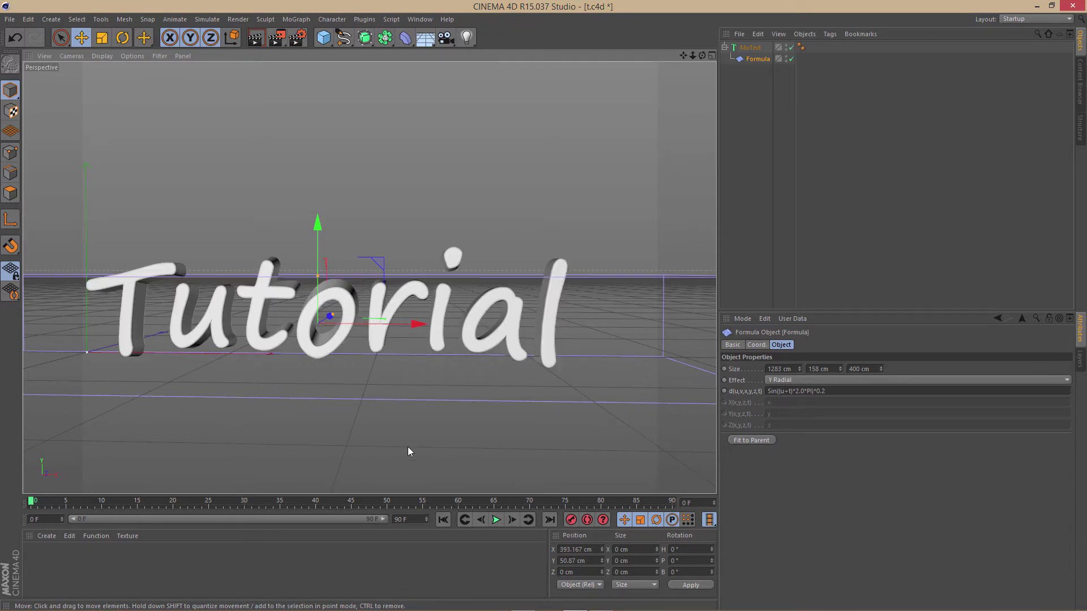
# Scrub through the timeline to preview the wave motion of the text and return to frame 0
pyautogui.moveTo(46, 501); pyautogui.dragTo(522, 501)
pyautogui.hotkey('shift', 'f')
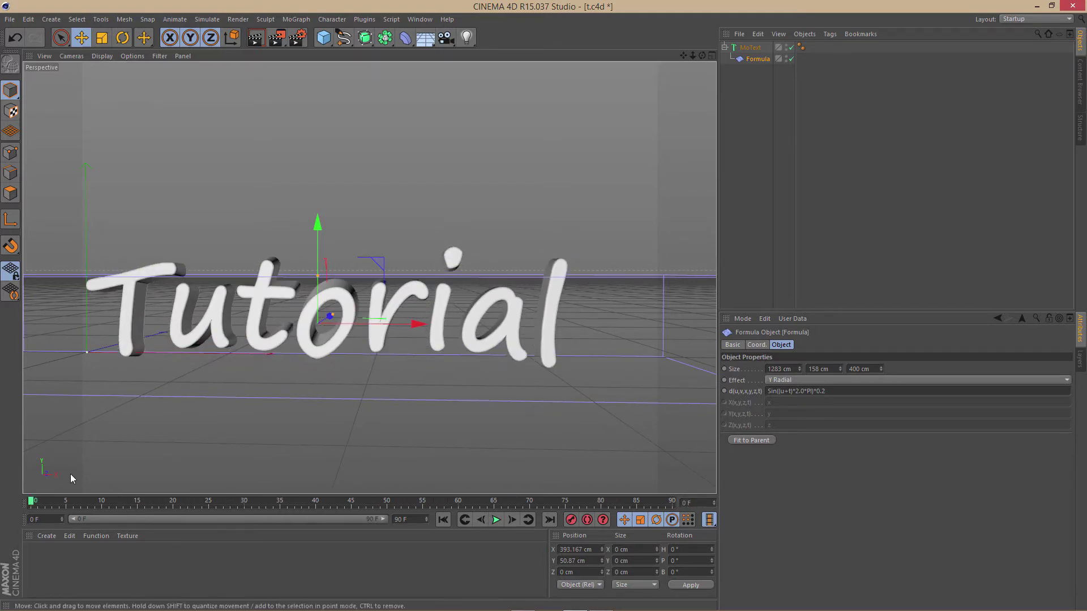
pyautogui.moveTo(35, 498); pyautogui.dragTo(15, 514)
# Turn on automatic keyframing with the Formula deformer selected at frame 0
pyautogui.click(603, 520)
pyautogui.click(589, 521)
pyautogui.click(587, 520)
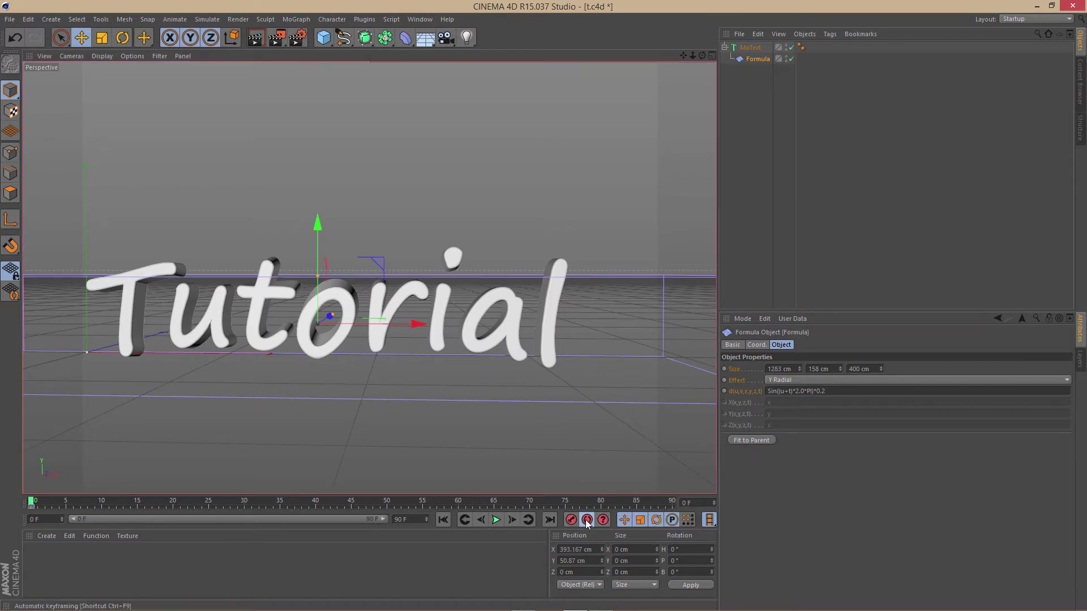
# Keyframe the Formula deformer's X size at 8000 cm on frame 60
pyautogui.moveTo(37, 504); pyautogui.dragTo(457, 504)
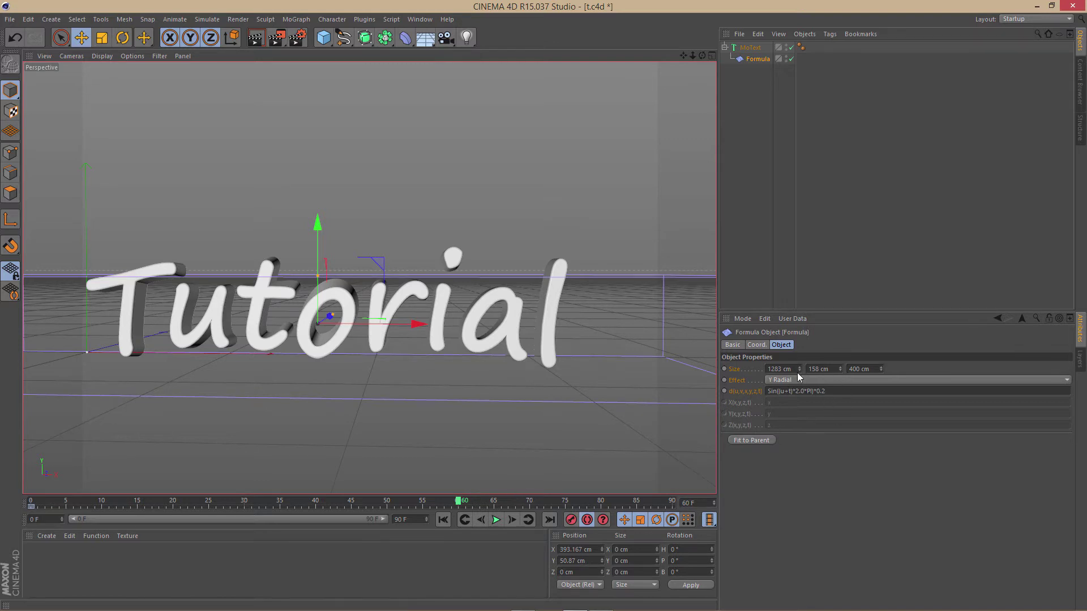
pyautogui.moveTo(800, 369); pyautogui.dragTo(809, 307)
pyautogui.moveTo(800, 367); pyautogui.dragTo(800, 368)
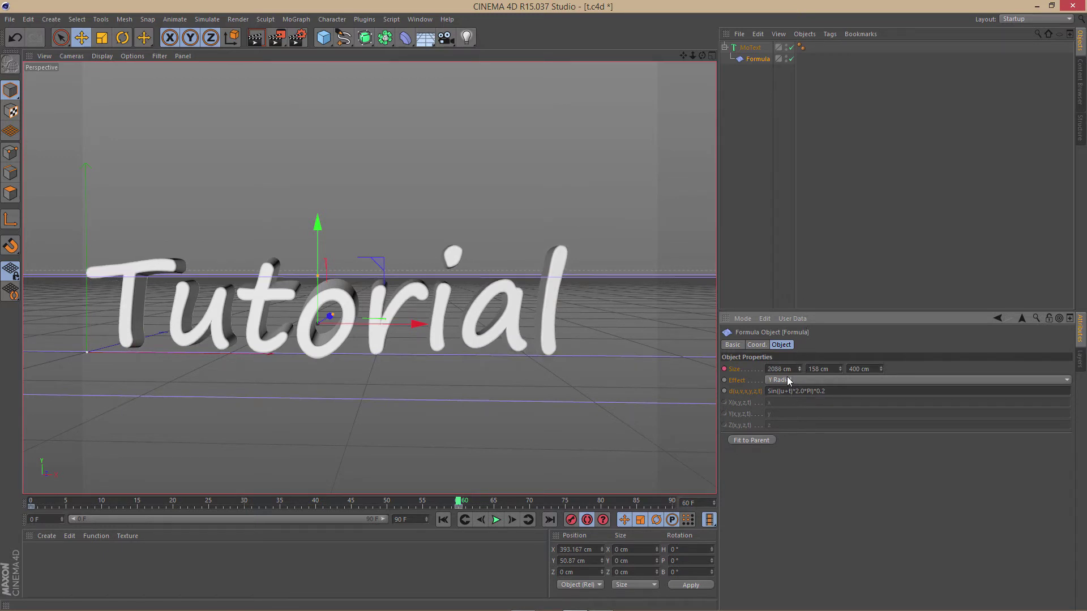
pyautogui.moveTo(768, 369); pyautogui.dragTo(806, 367)
pyautogui.write('8000')
pyautogui.press('Return')
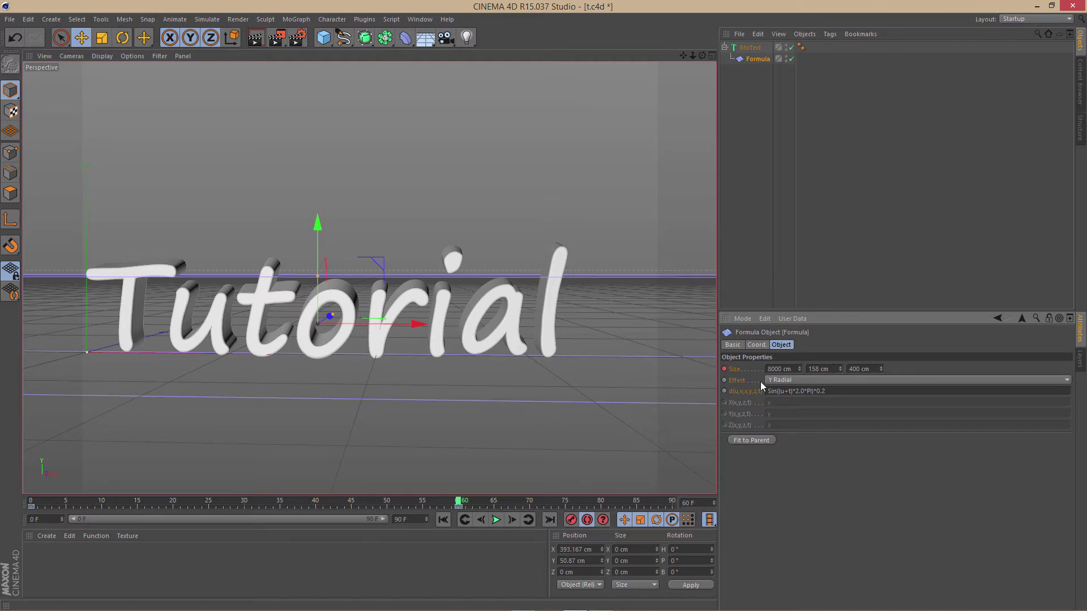
# Set the Formula deformer's Y size to 51 cm at frame 60 and scrub the timeline to preview the motion
pyautogui.doubleClick(805, 369)
pyautogui.moveTo(840, 368)
pyautogui.mouseDown()
pyautogui.moveTo(835, 400)
pyautogui.moveTo(840, 368)
pyautogui.mouseUp()
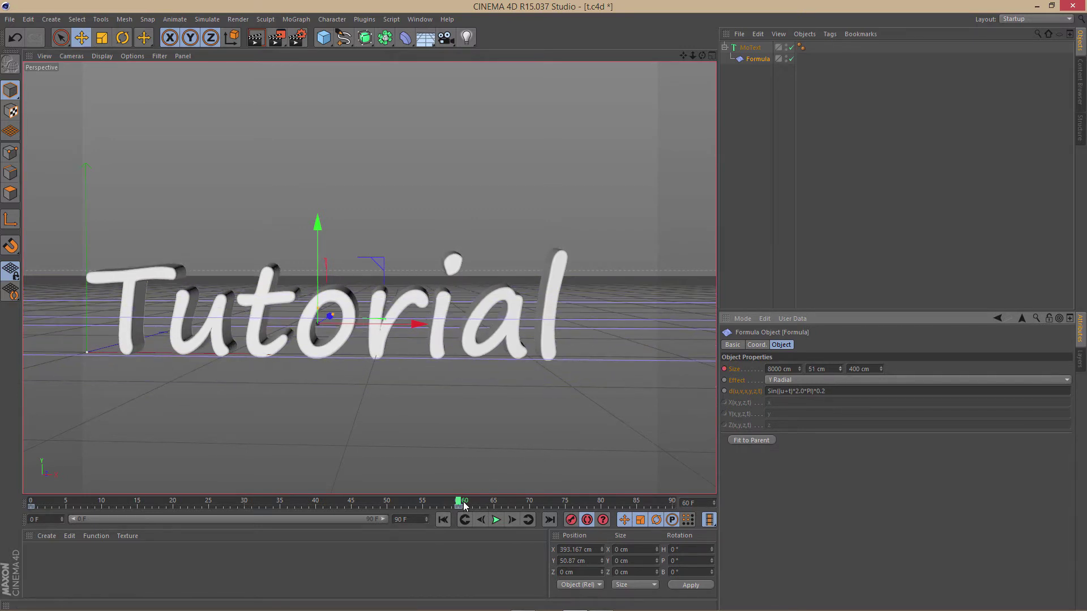
pyautogui.click(481, 520)
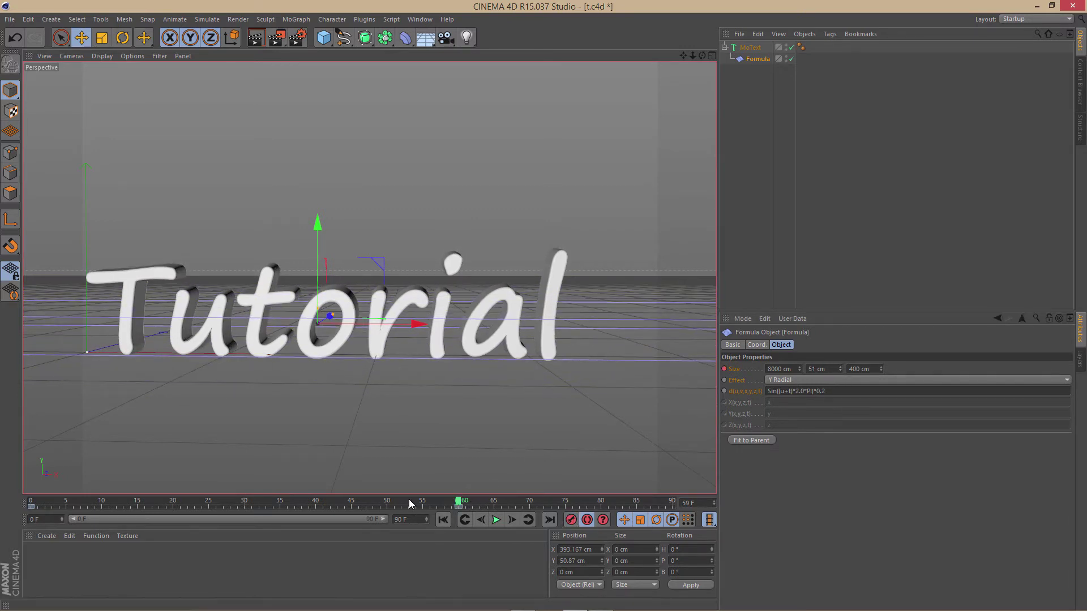
pyautogui.moveTo(411, 504); pyautogui.dragTo(616, 429)
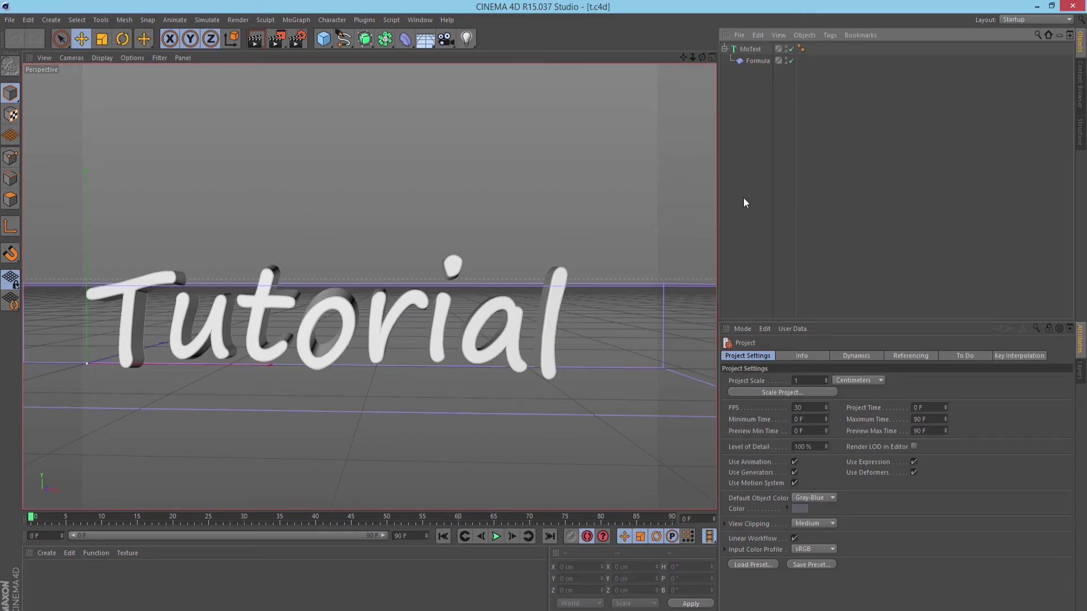
# Add a Helix spline with start radius about 169 cm, start angle about -2111° and height about 1075 cm
pyautogui.click(343, 42)
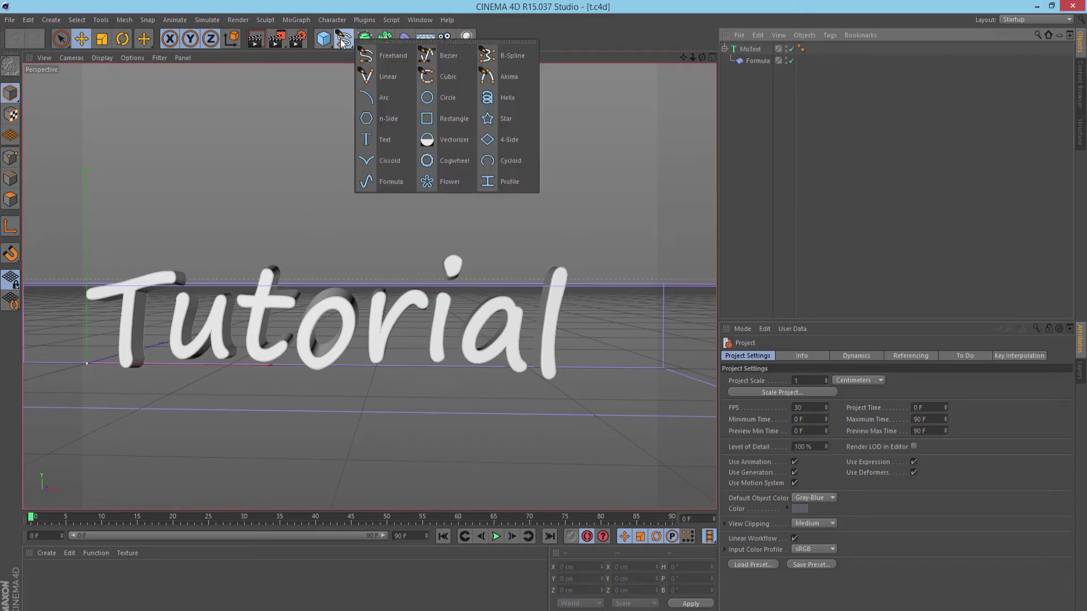
pyautogui.click(507, 98)
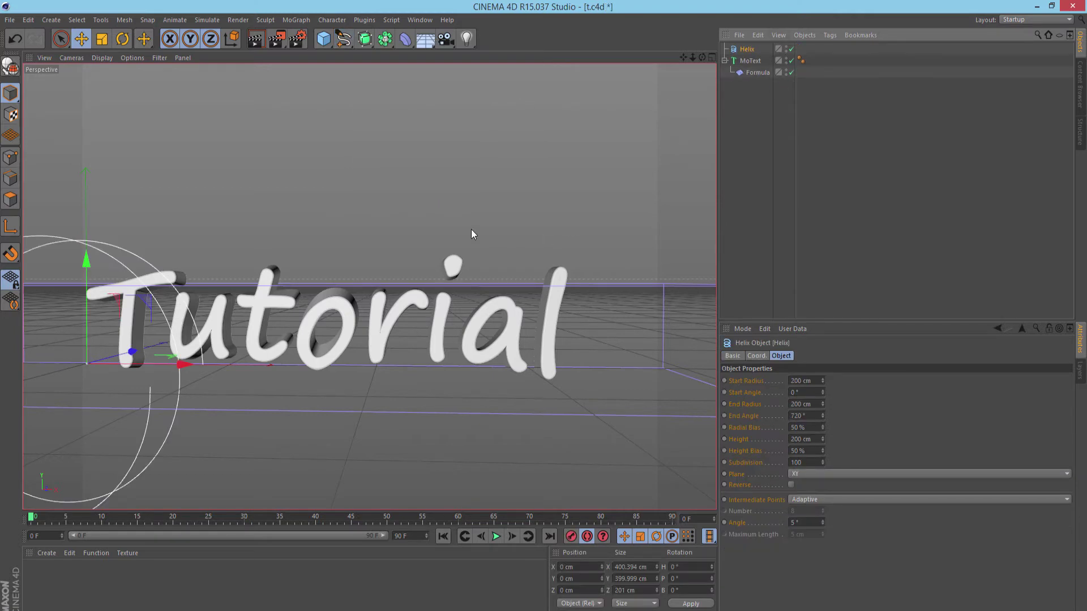
pyautogui.keyDown('alt'); pyautogui.moveTo(471, 230); pyautogui.dragTo(868, 94); pyautogui.keyUp('alt')
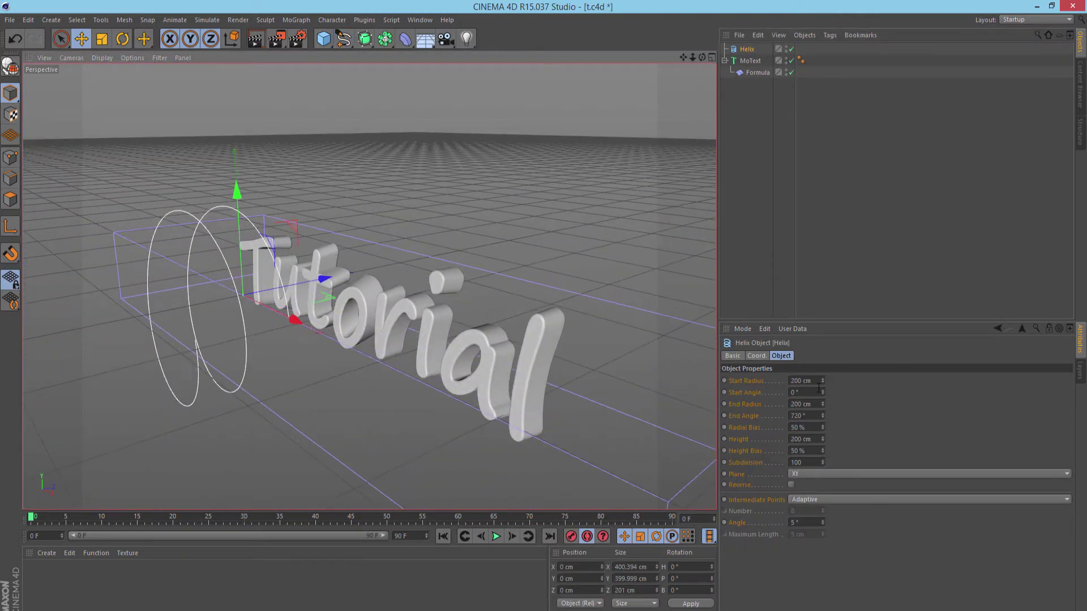
pyautogui.moveTo(823, 381)
pyautogui.mouseDown()
pyautogui.moveTo(822, 426)
pyautogui.moveTo(824, 381)
pyautogui.mouseUp()
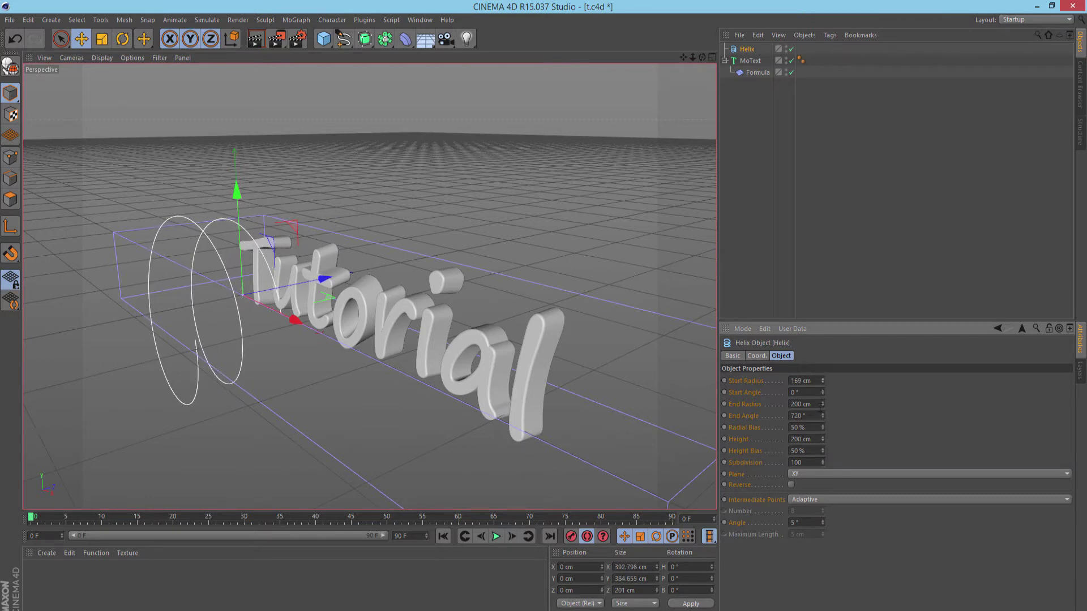
pyautogui.moveTo(822, 392); pyautogui.dragTo(821, 370)
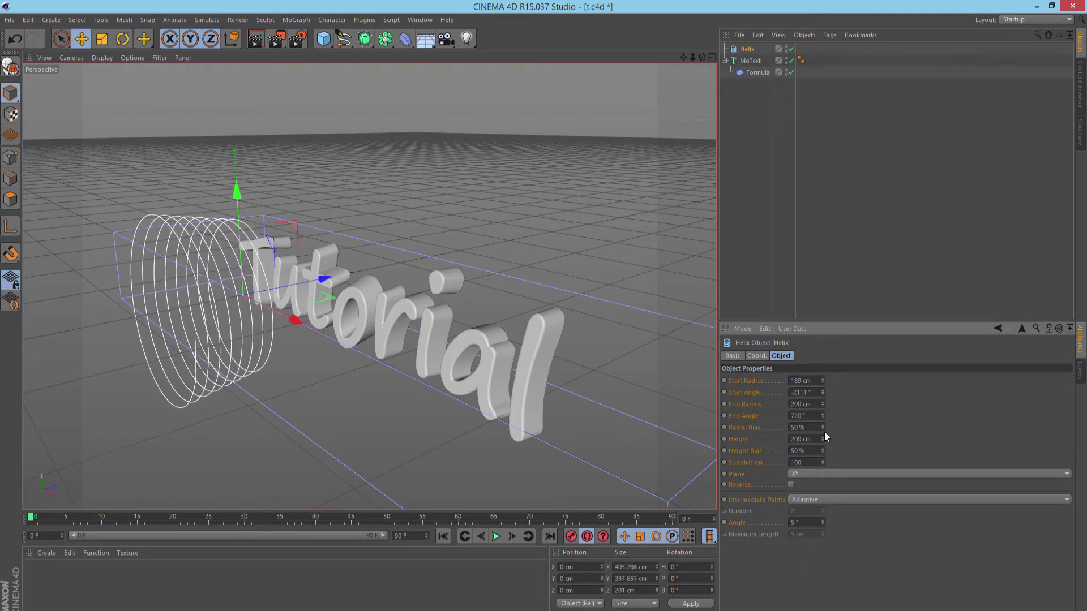
pyautogui.moveTo(824, 437)
pyautogui.mouseDown()
pyautogui.moveTo(824, 457)
pyautogui.moveTo(830, 400)
pyautogui.moveTo(818, 364)
pyautogui.moveTo(830, 403)
pyautogui.moveTo(824, 392)
pyautogui.moveTo(818, 429)
pyautogui.mouseUp()
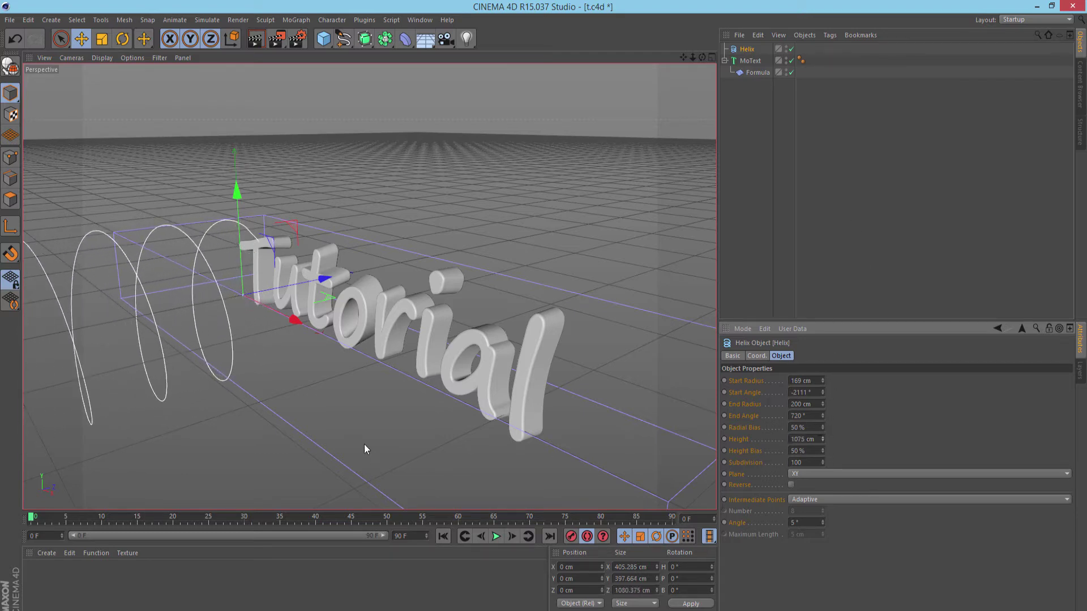
# Place the helix around the text at a -90° heading and X about 987 cm, and set its start radius to 199 cm
pyautogui.moveTo(364, 443)
pyautogui.keyDown('alt'); pyautogui.mouseDown()
pyautogui.moveTo(436, 440)
pyautogui.moveTo(382, 438)
pyautogui.mouseUp(); pyautogui.keyUp('alt')
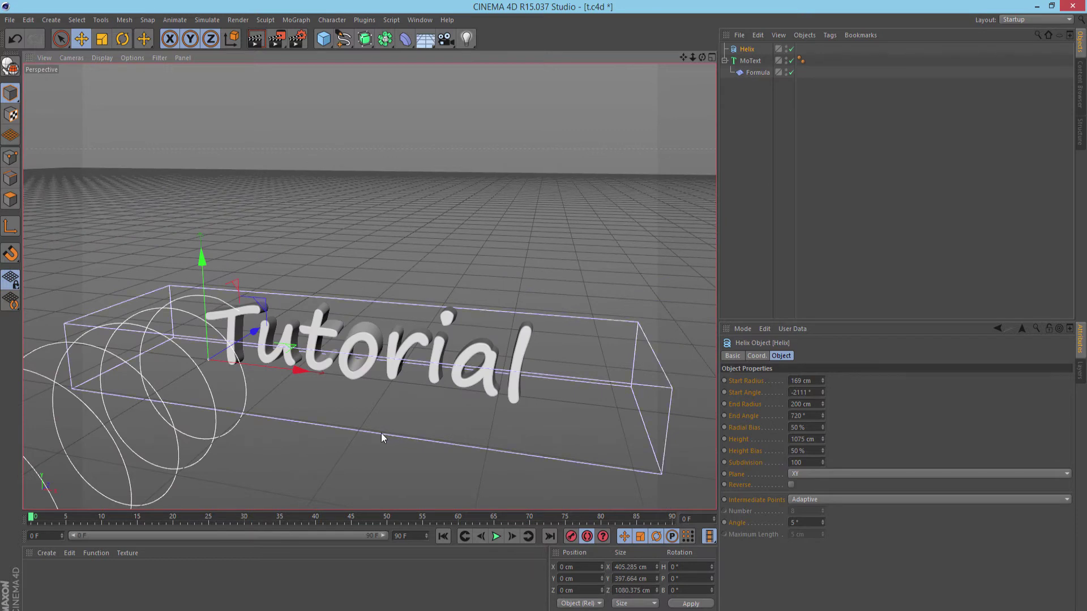
pyautogui.press('r')
pyautogui.moveTo(258, 371); pyautogui.dragTo(122, 394)
pyautogui.press('e')
pyautogui.moveTo(297, 371); pyautogui.dragTo(584, 324)
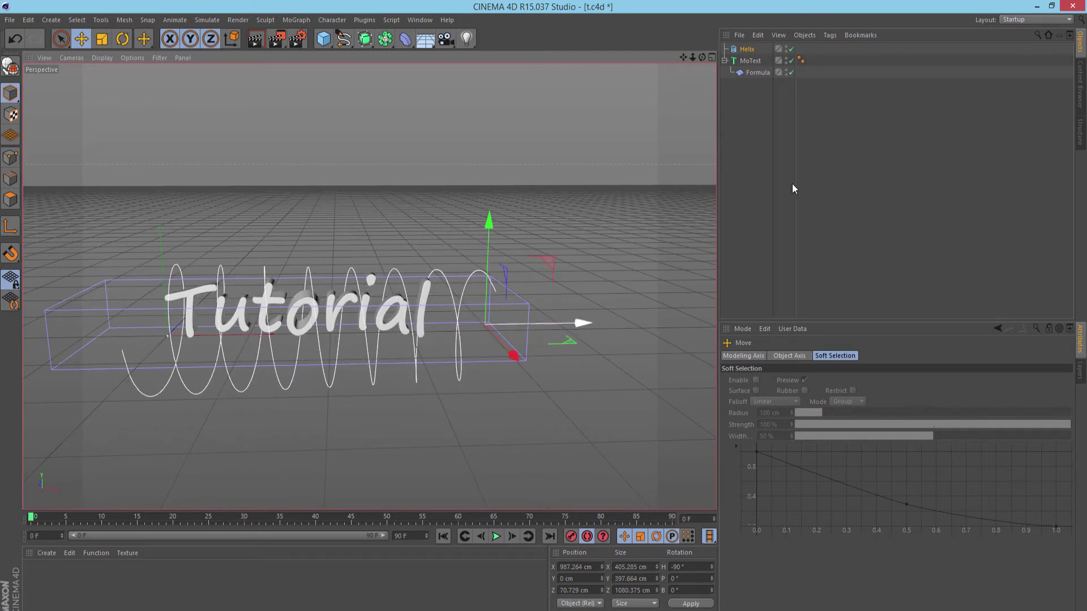
pyautogui.click(747, 49)
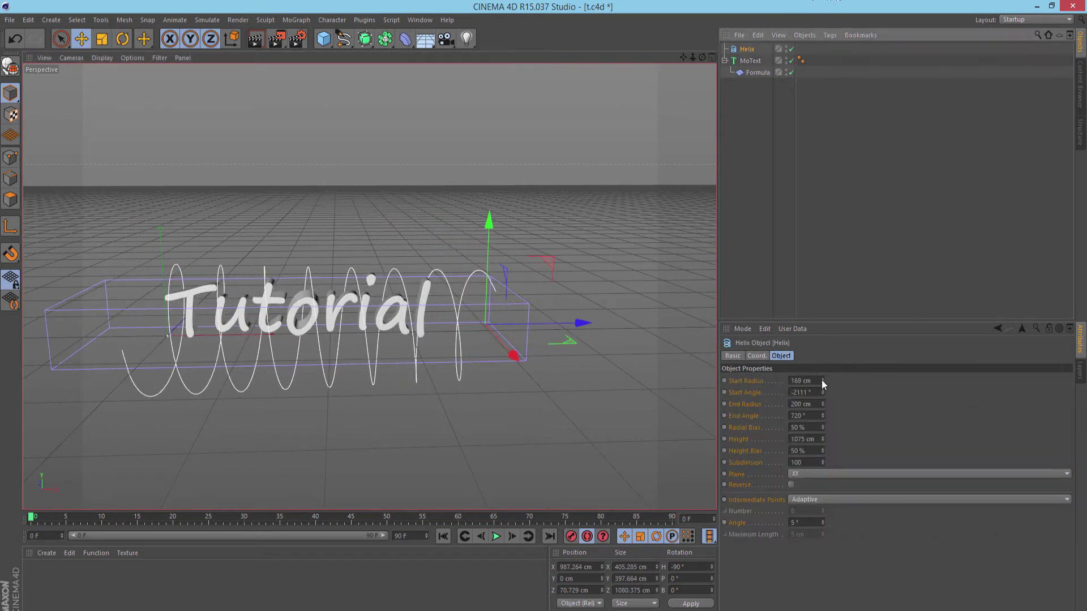
pyautogui.moveTo(821, 379)
pyautogui.mouseDown()
pyautogui.moveTo(822, 389)
pyautogui.moveTo(823, 380)
pyautogui.mouseUp()
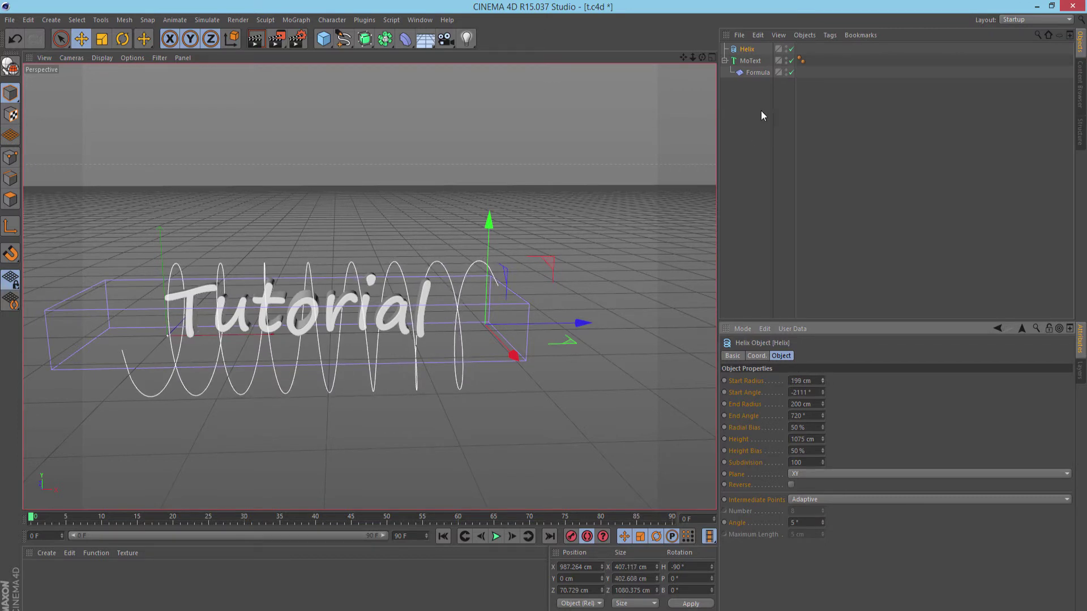
# Add a Sweep generator and a Circle spline to the scene
pyautogui.click(364, 43)
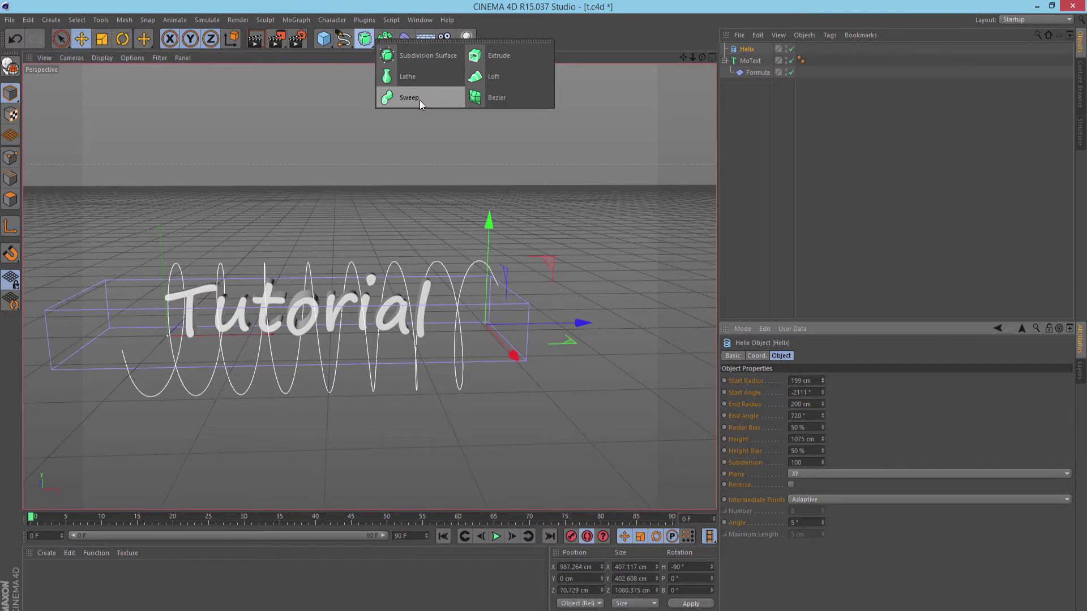
pyautogui.click(419, 101)
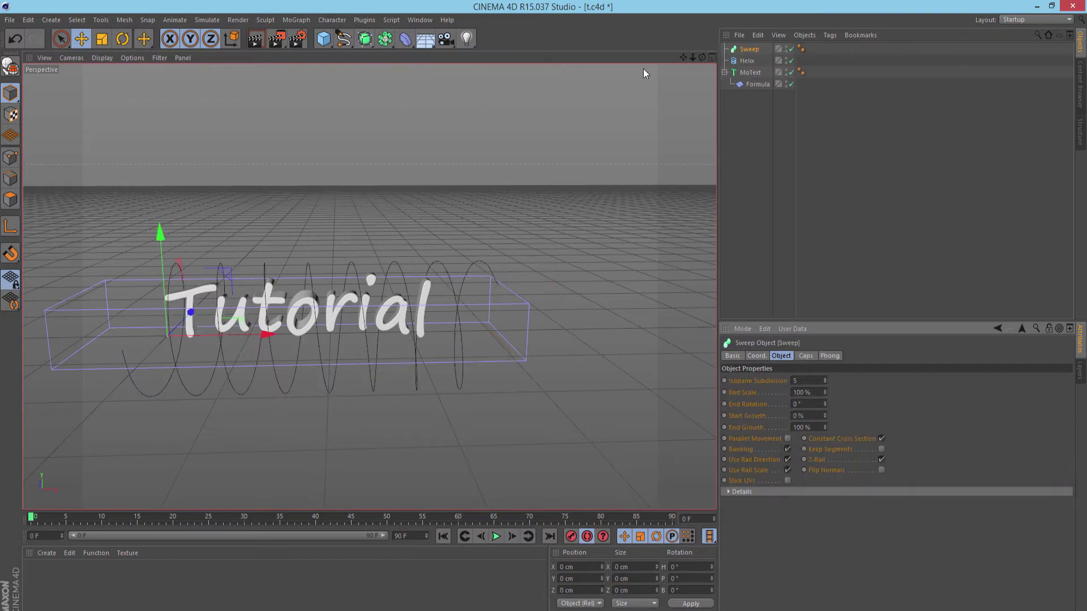
pyautogui.click(349, 43)
pyautogui.click(446, 100)
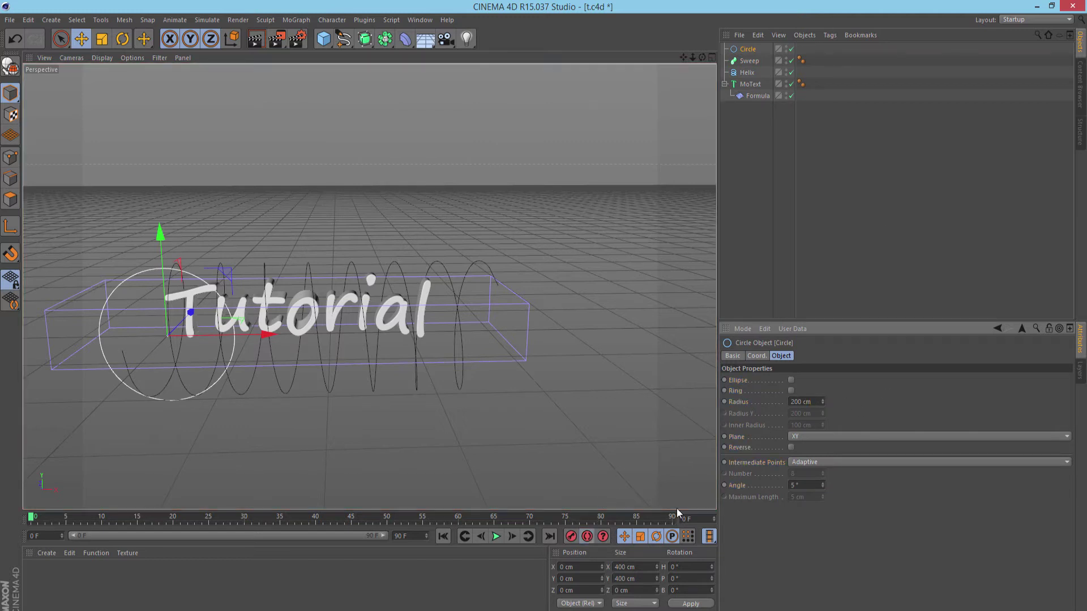
# Set the circle's radius to 10 cm and nest the Circle and Helix under the Sweep, with the Circle first
pyautogui.click(799, 403)
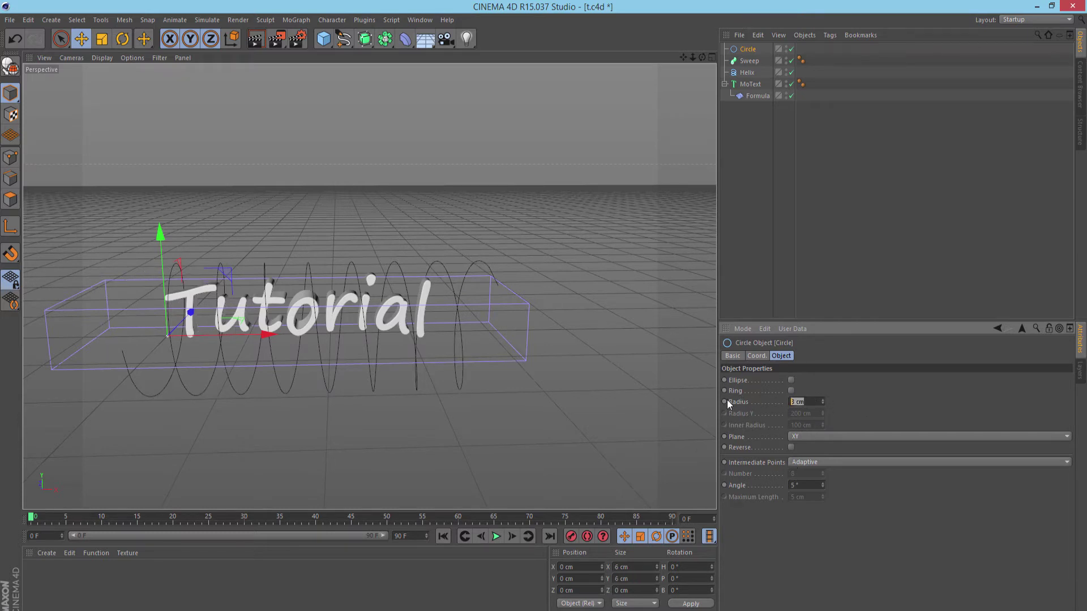
pyautogui.write('10')
pyautogui.press('Return')
pyautogui.moveTo(750, 52); pyautogui.dragTo(768, 76)
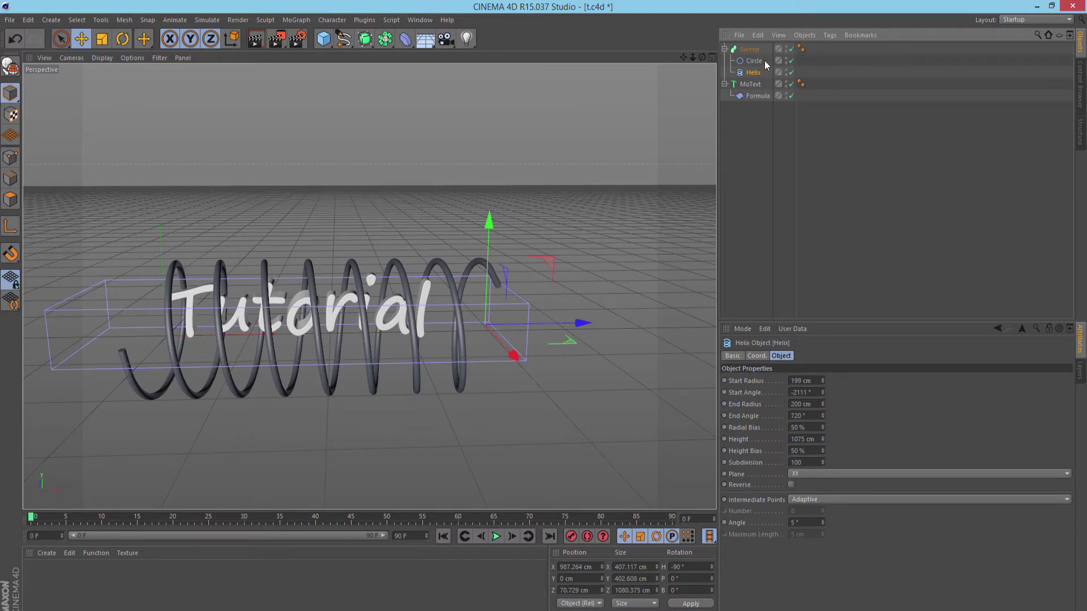
# Select the Sweep object to edit its object properties
pyautogui.click(751, 51)
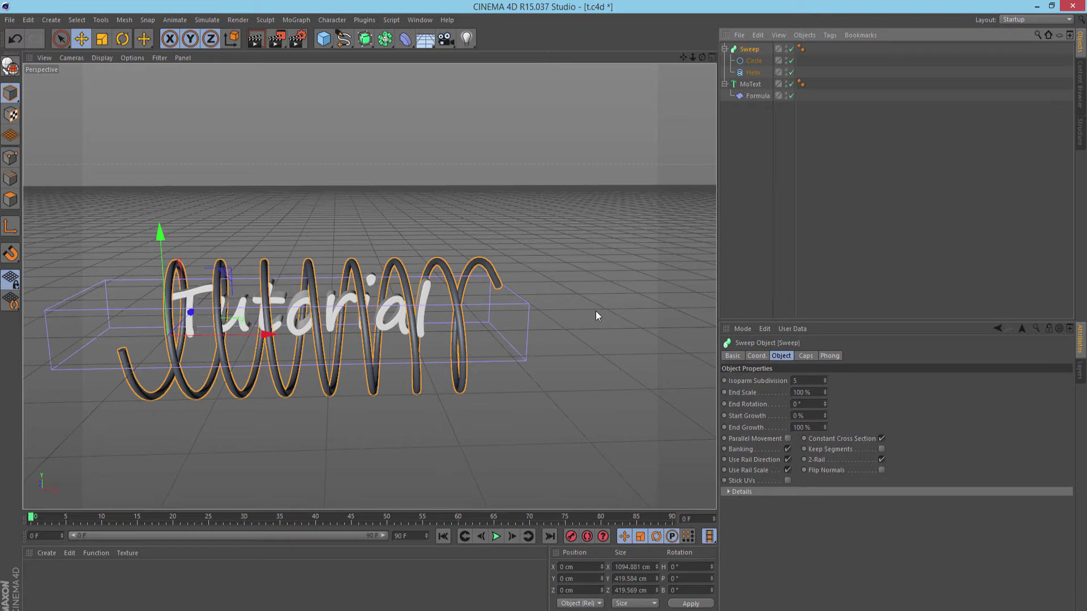
pyautogui.moveTo(596, 311)
pyautogui.keyDown('alt'); pyautogui.mouseDown()
pyautogui.moveTo(564, 314)
pyautogui.moveTo(578, 315)
pyautogui.mouseUp(); pyautogui.keyUp('alt')
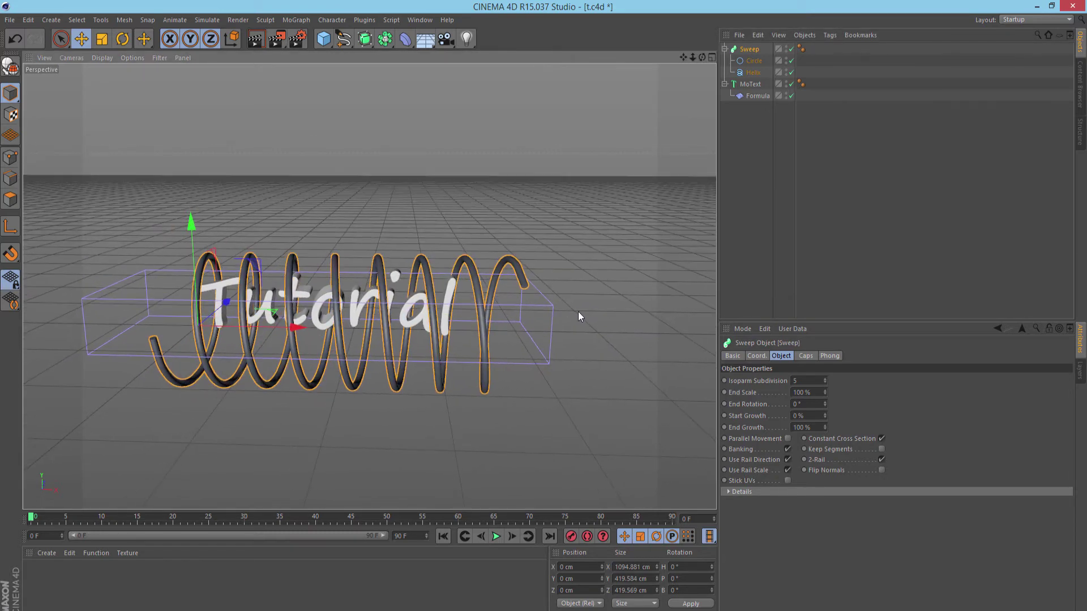
pyautogui.keyDown('alt'); pyautogui.moveTo(578, 311); pyautogui.dragTo(634, 300, button='middle'); pyautogui.keyUp('alt')
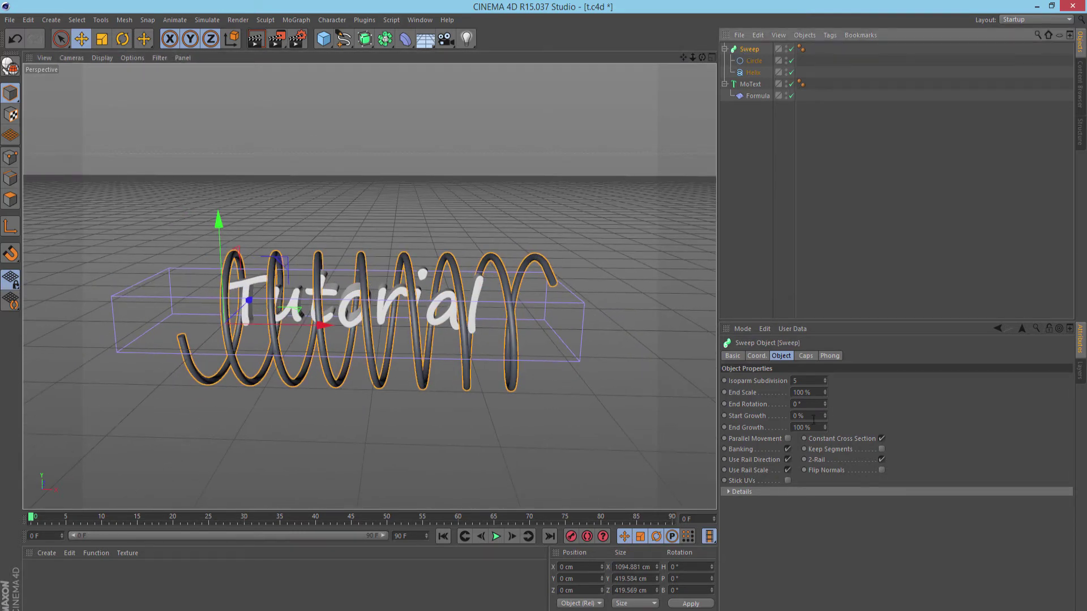
# Try a smaller End Scale on the Sweep, undo it, and test End Growth at 32%
pyautogui.click(824, 391)
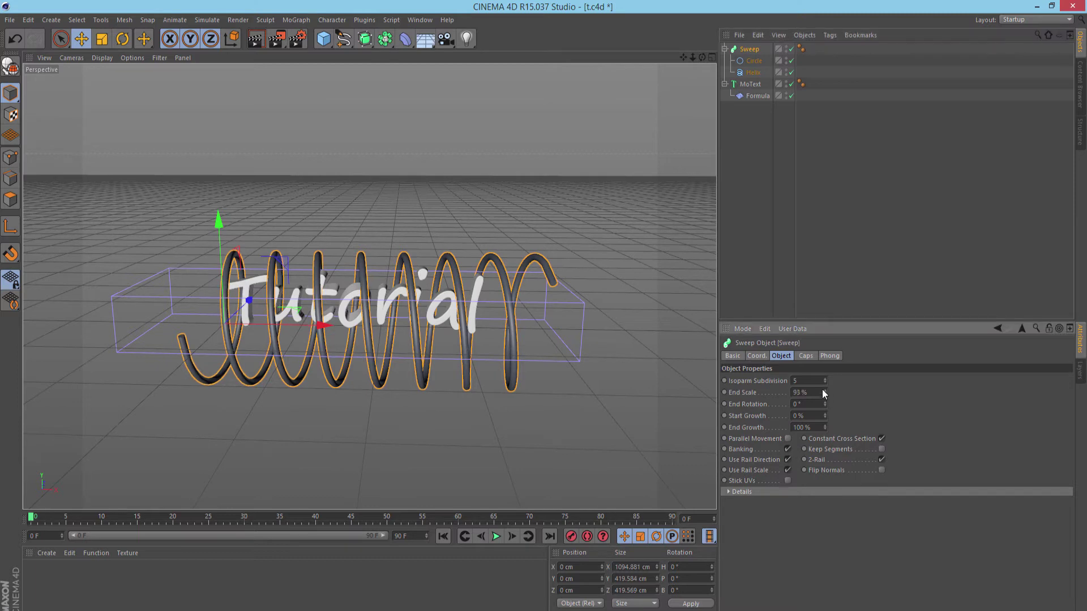
pyautogui.hotkey('ctrl', 'z')
pyautogui.moveTo(824, 427)
pyautogui.mouseDown()
pyautogui.moveTo(827, 437)
pyautogui.moveTo(824, 421)
pyautogui.mouseUp()
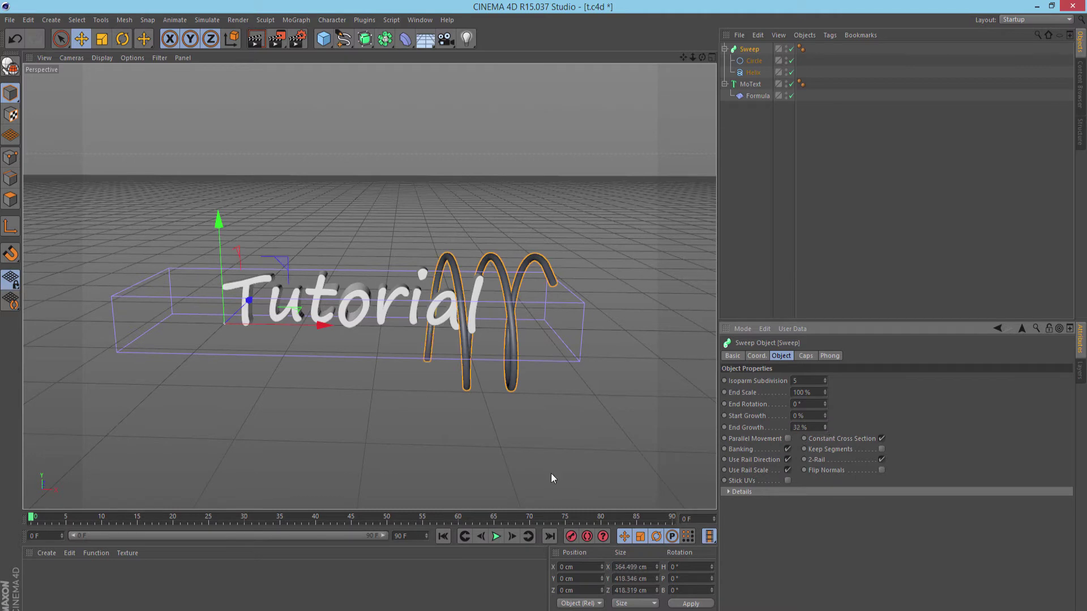
# Go to frame 59, set the Sweep's End Growth to 0% and turn on automatic keyframing
pyautogui.moveTo(29, 515); pyautogui.dragTo(526, 518)
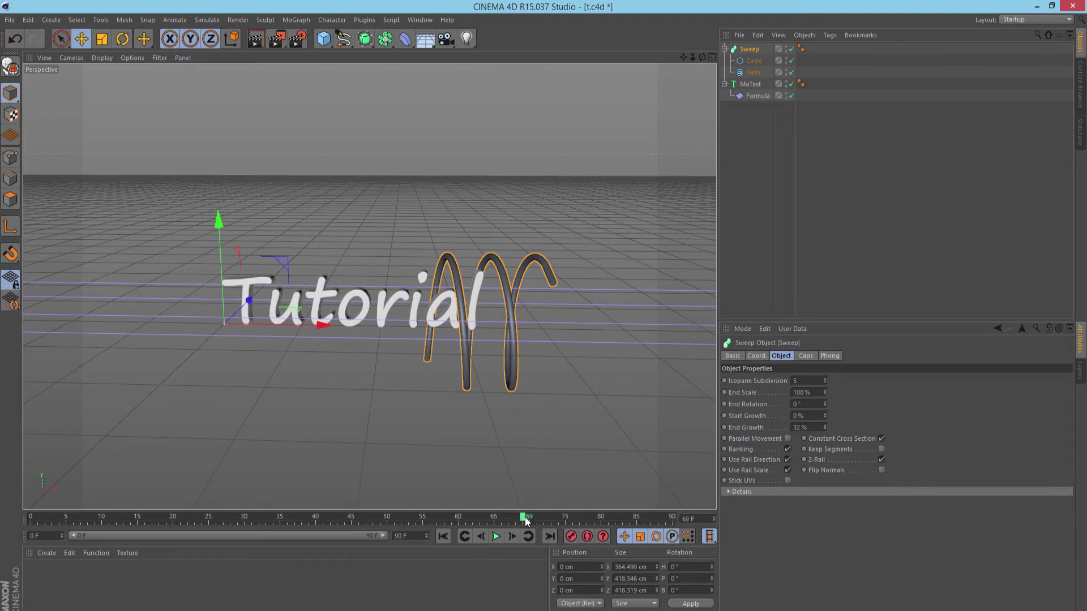
pyautogui.moveTo(521, 519); pyautogui.dragTo(453, 518)
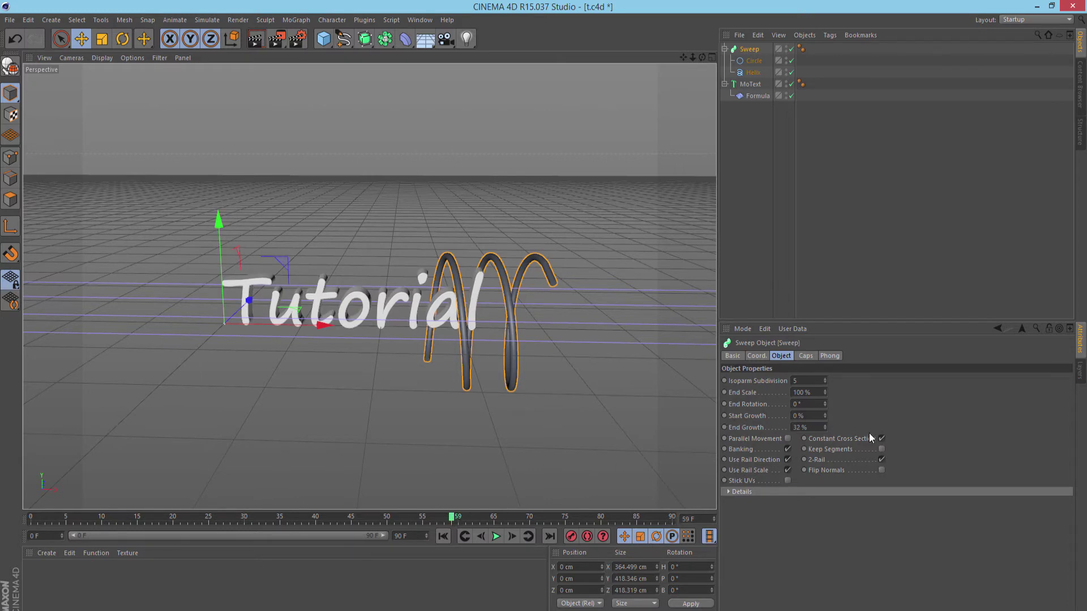
pyautogui.moveTo(824, 428); pyautogui.dragTo(823, 427)
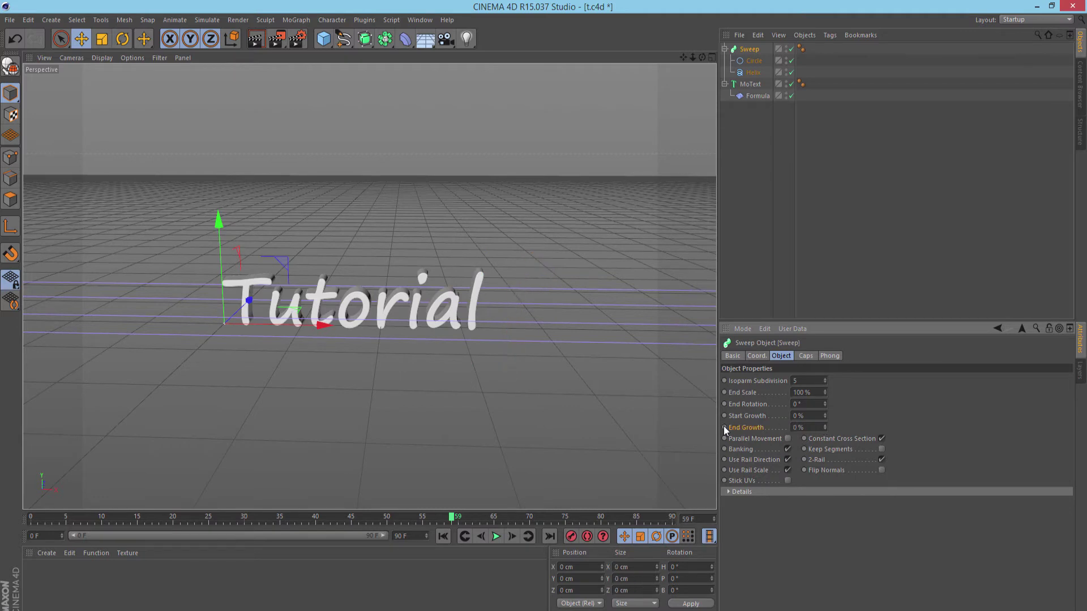
pyautogui.click(587, 536)
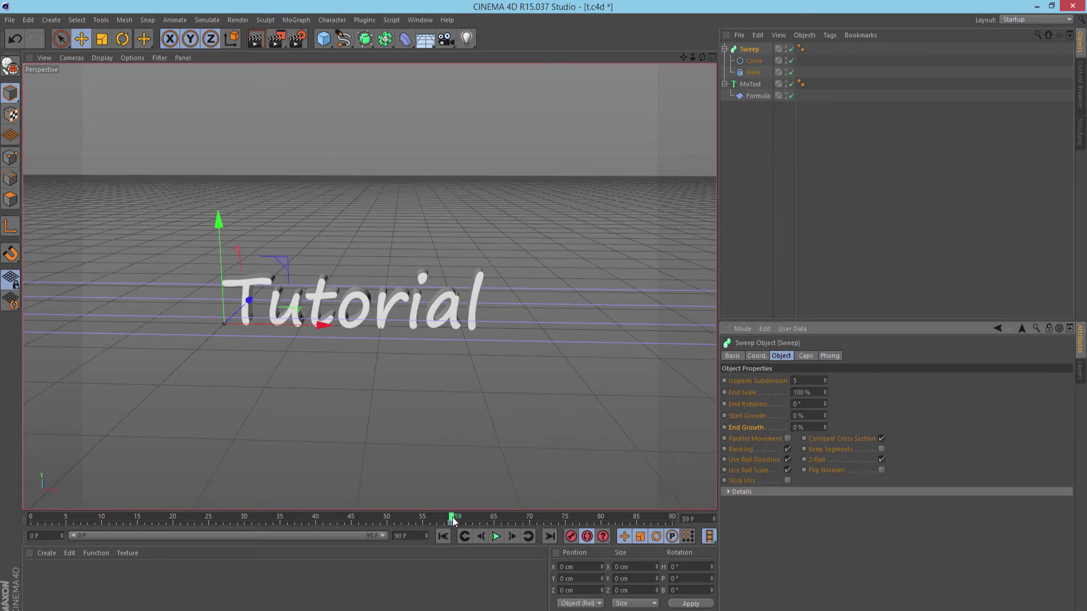
# Keyframe the Sweep's End Growth at 100% on frame 80 and Start Growth at 100% on frame 84, and preview the animation
pyautogui.moveTo(453, 520); pyautogui.dragTo(603, 512)
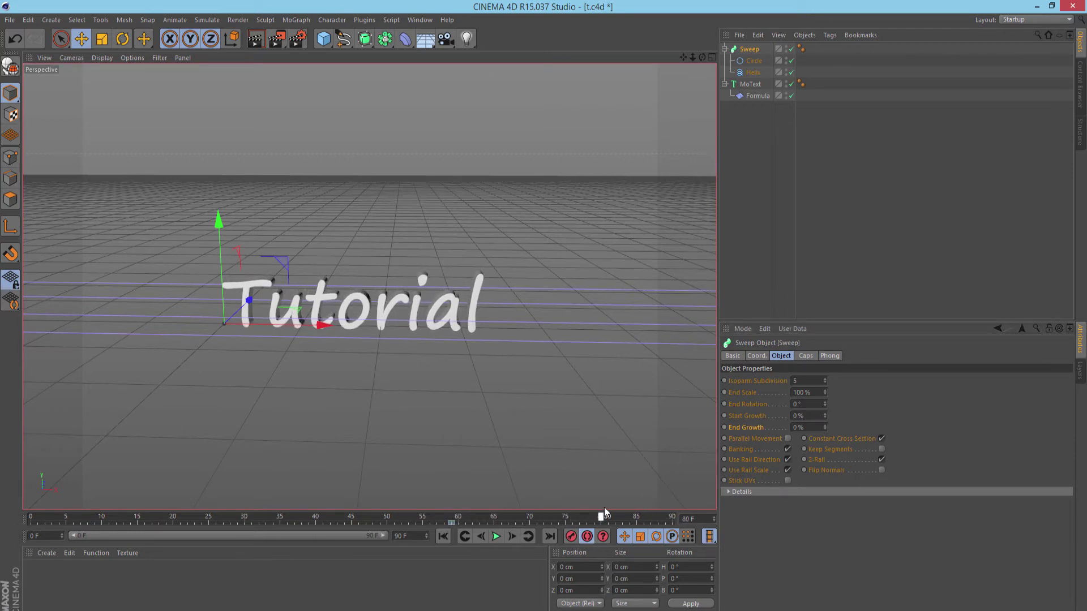
pyautogui.moveTo(826, 430)
pyautogui.mouseDown()
pyautogui.moveTo(827, 401)
pyautogui.moveTo(826, 429)
pyautogui.mouseUp()
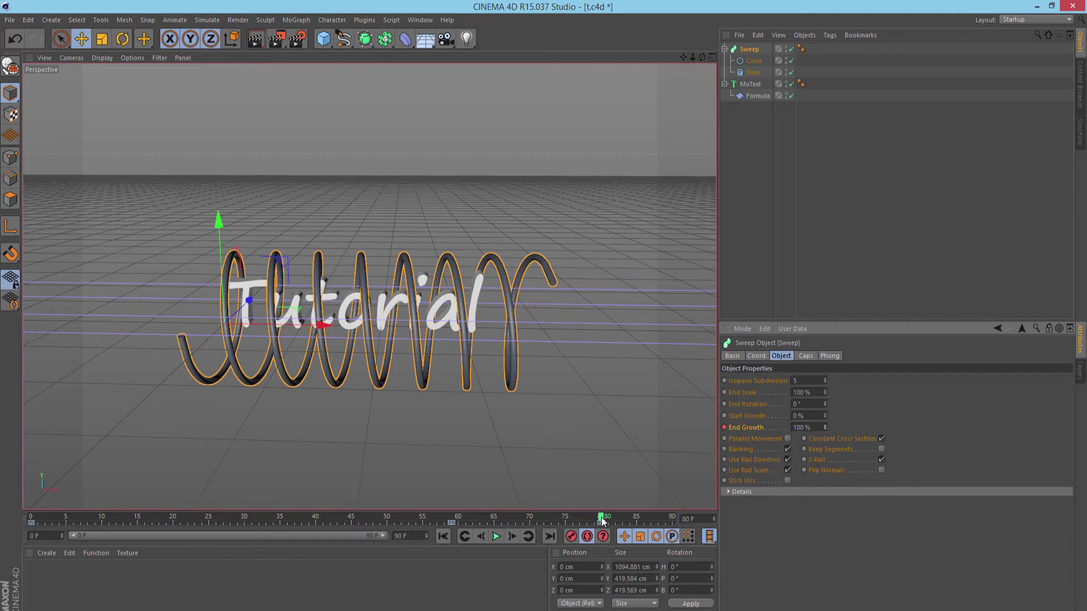
pyautogui.moveTo(601, 521); pyautogui.dragTo(630, 521)
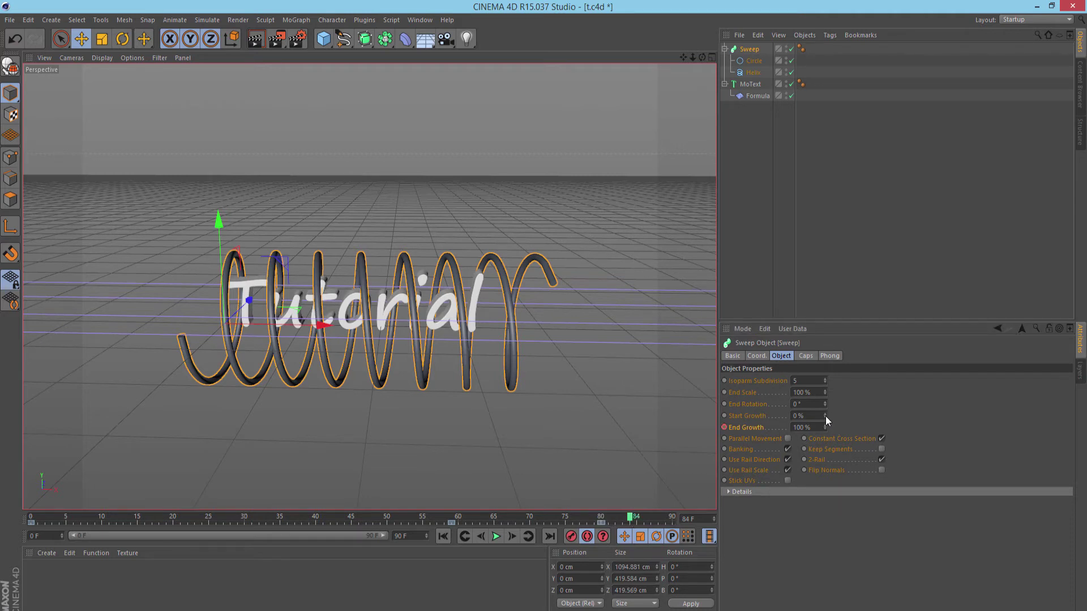
pyautogui.moveTo(825, 416); pyautogui.dragTo(825, 415)
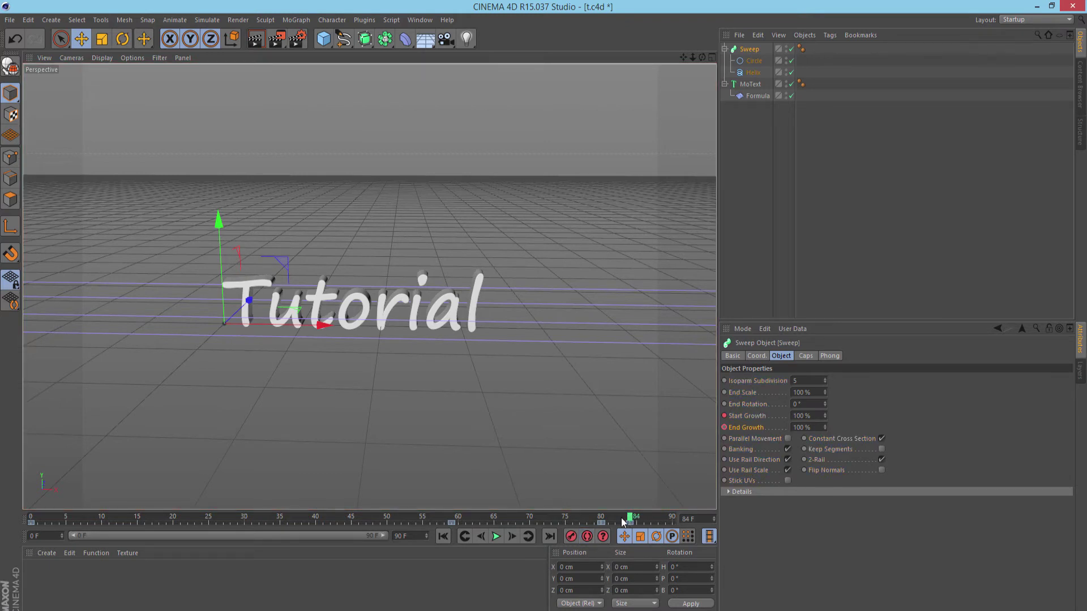
pyautogui.moveTo(586, 520); pyautogui.dragTo(222, 532)
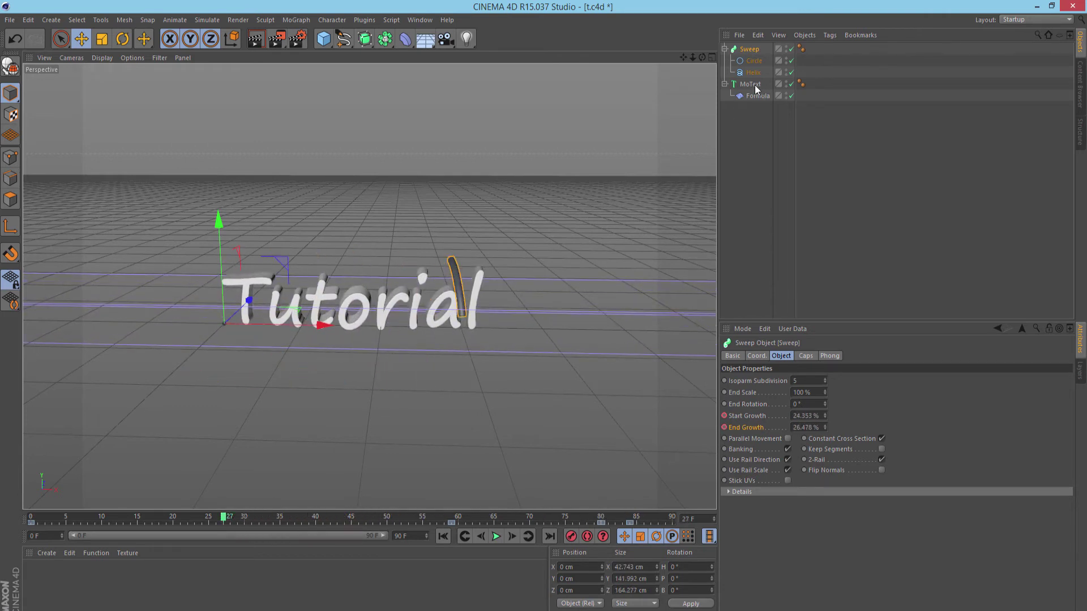
# Add a Rectangle spline to the scene as an alternative sweep profile to the circle
pyautogui.click(744, 141)
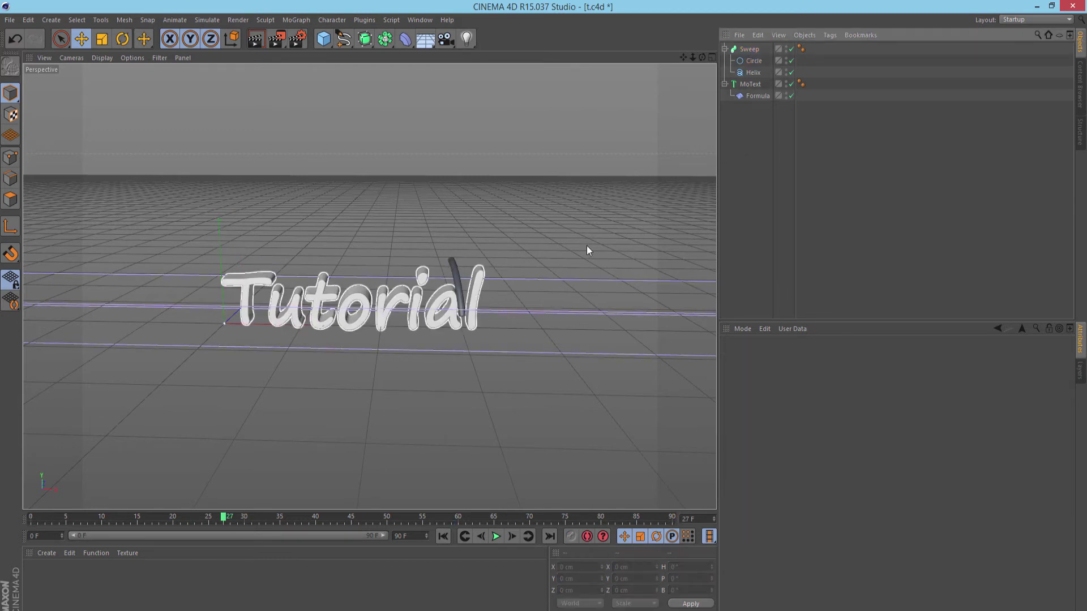
pyautogui.click(753, 61)
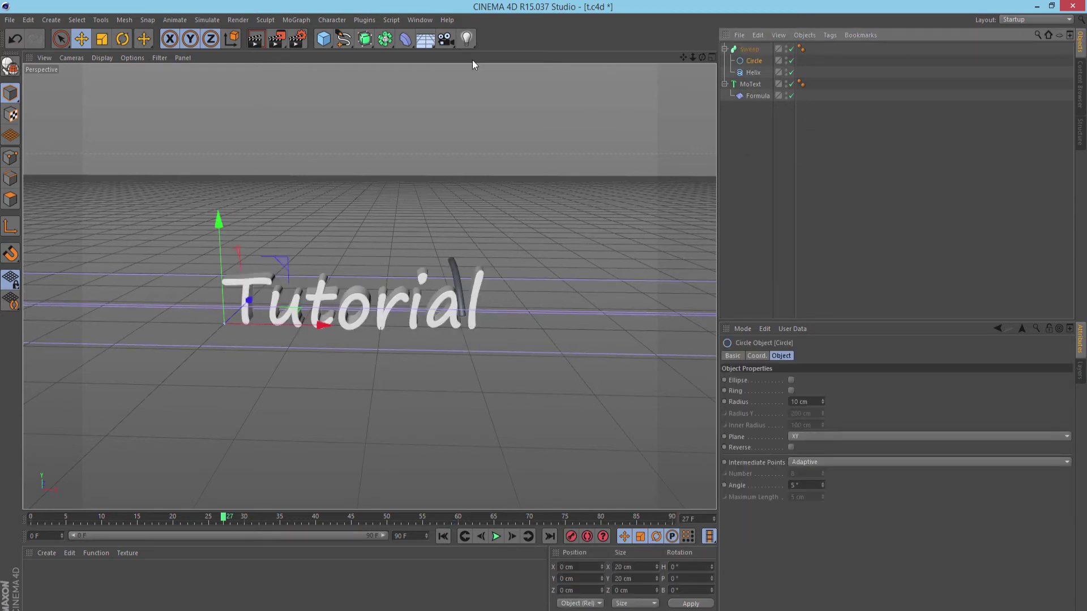
pyautogui.click(344, 38)
pyautogui.click(454, 113)
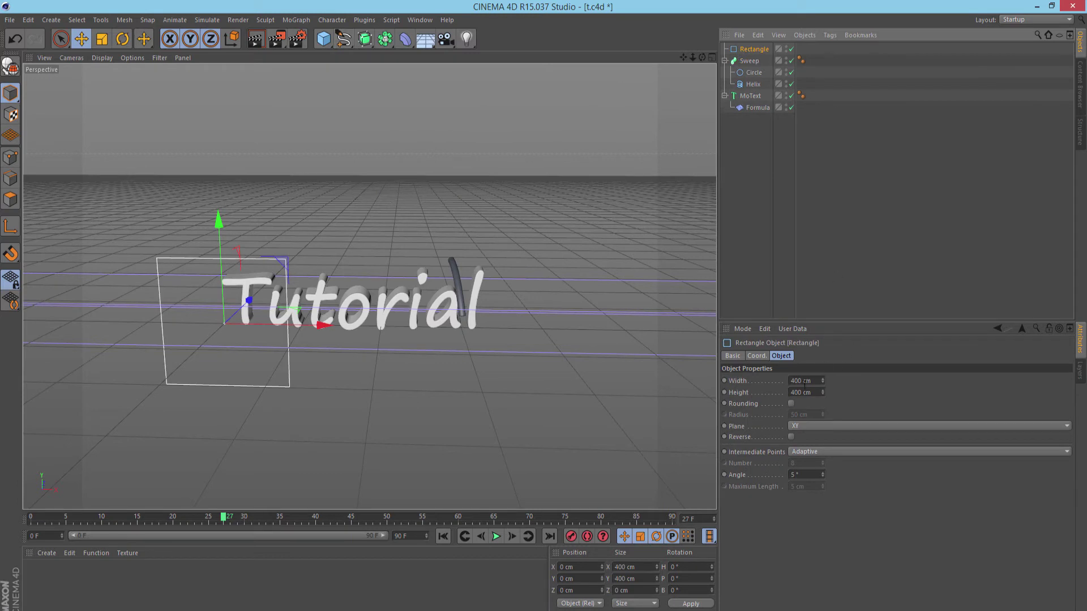
# Set the new Rectangle spline's width and height to 10 cm each
pyautogui.click(815, 380)
pyautogui.write('1')
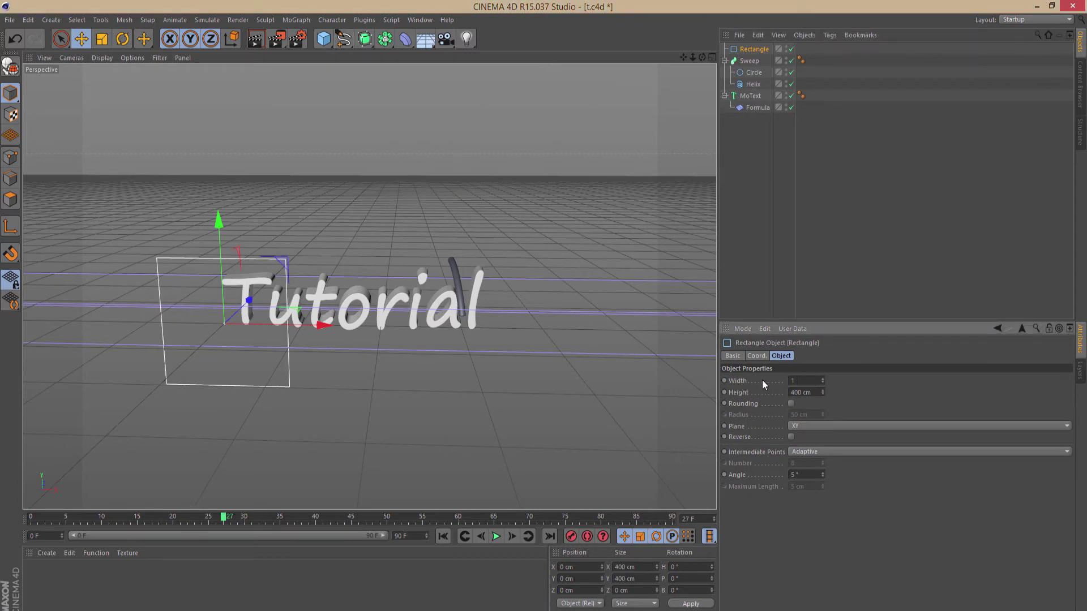
pyautogui.write('0')
pyautogui.press('Tab')
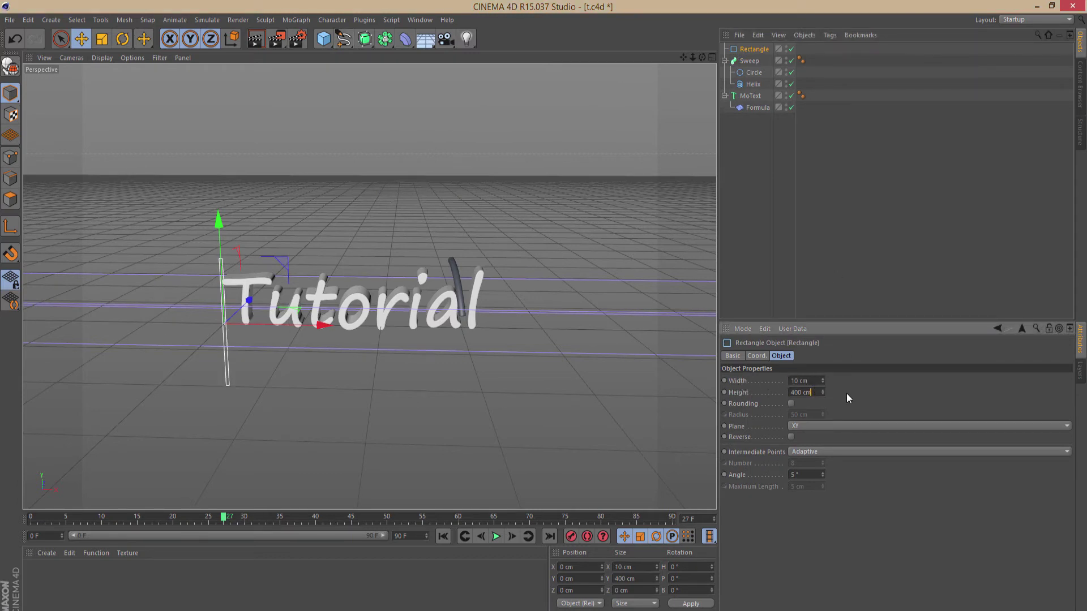
pyautogui.write('10')
pyautogui.press('Return')
# Replace the Circle in the Sweep with the Rectangle as its profile and check the animation up to frame 37
pyautogui.moveTo(753, 49); pyautogui.dragTo(754, 65)
pyautogui.click(754, 72)
pyautogui.press('Delete')
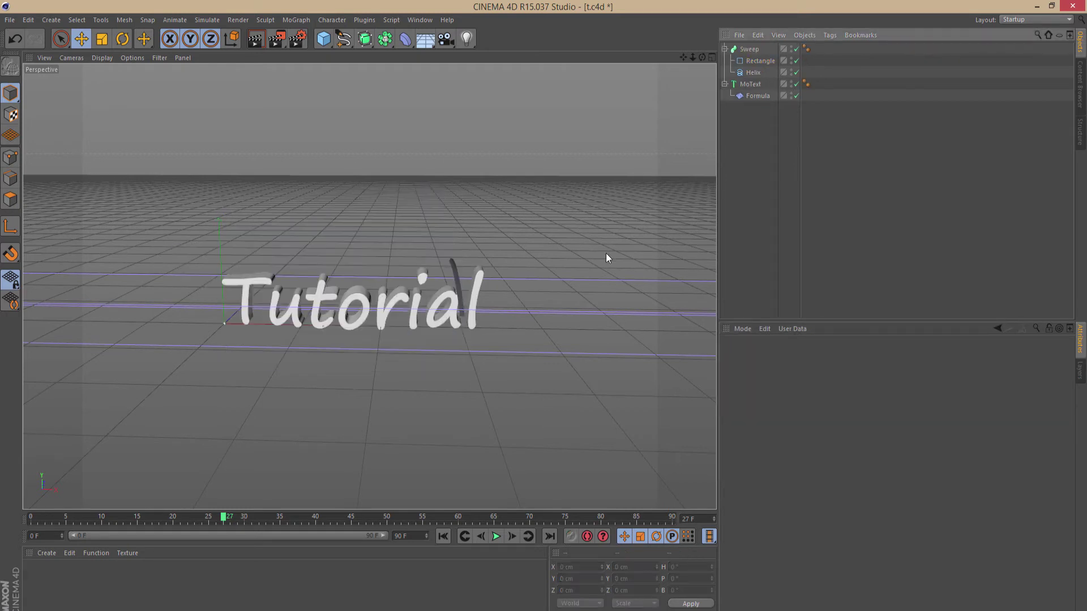
pyautogui.moveTo(232, 518); pyautogui.dragTo(295, 517)
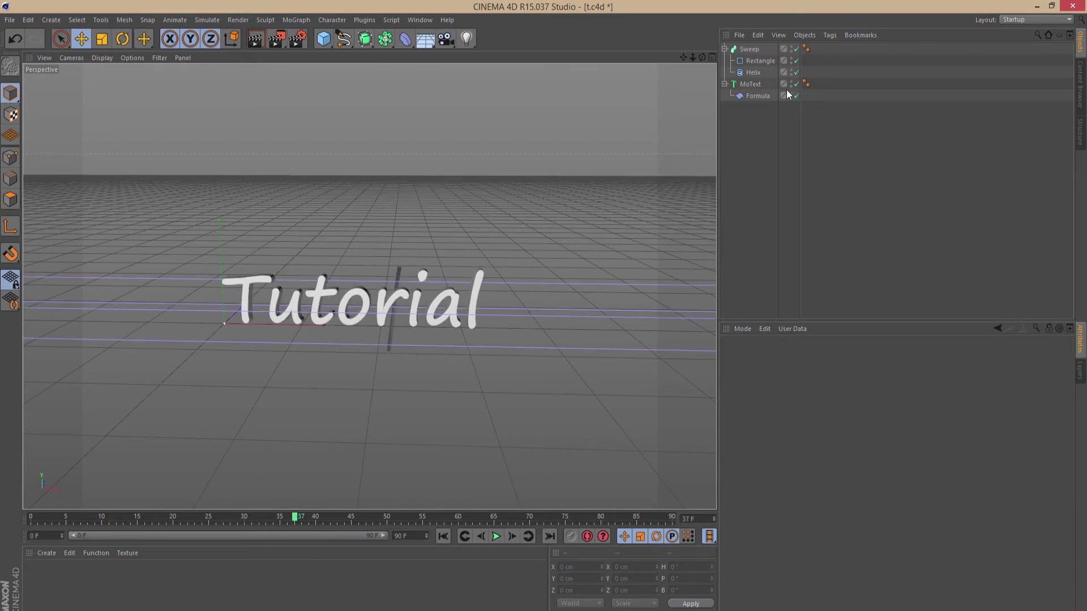
# Delete the helix Sweep with its splines and go to frame 90
pyautogui.click(750, 49)
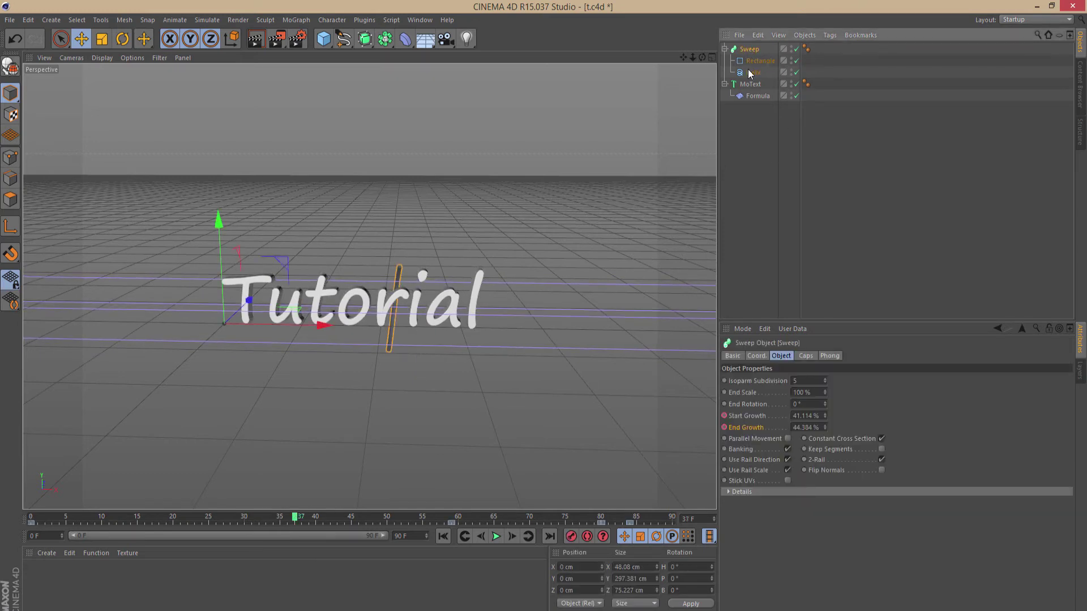
pyautogui.press('Delete')
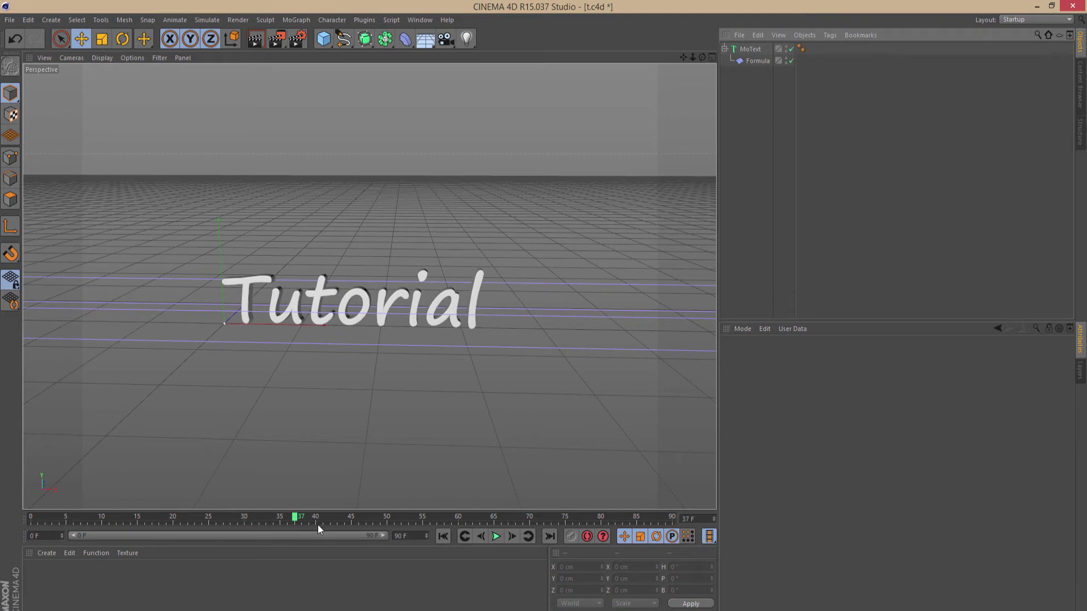
pyautogui.moveTo(294, 521); pyautogui.dragTo(691, 492)
# Add a Rectangle spline to the scene and enable Rounding on it
pyautogui.click(344, 41)
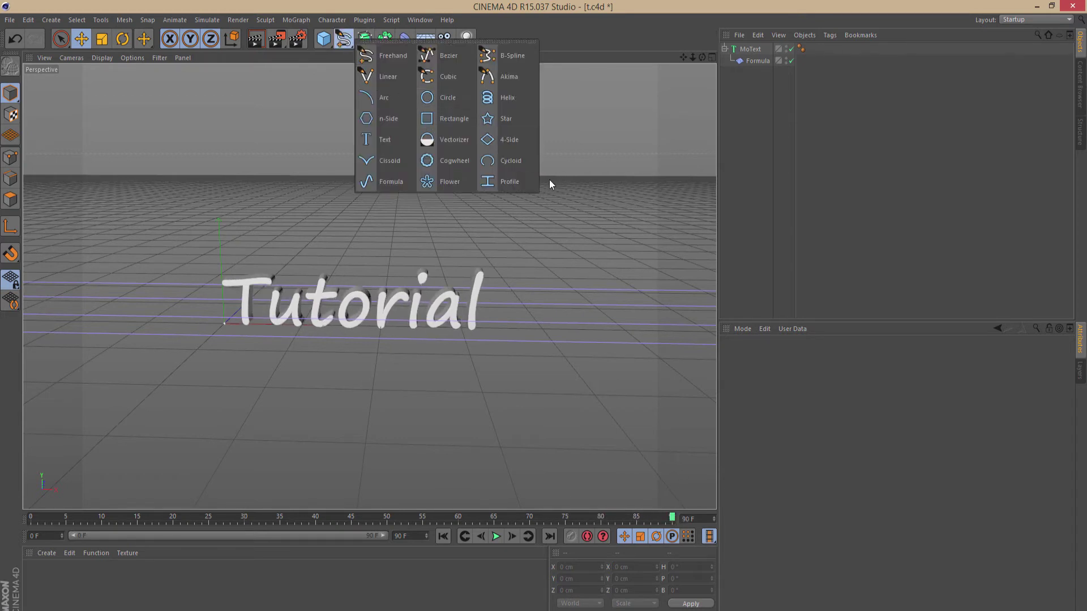
pyautogui.click(431, 118)
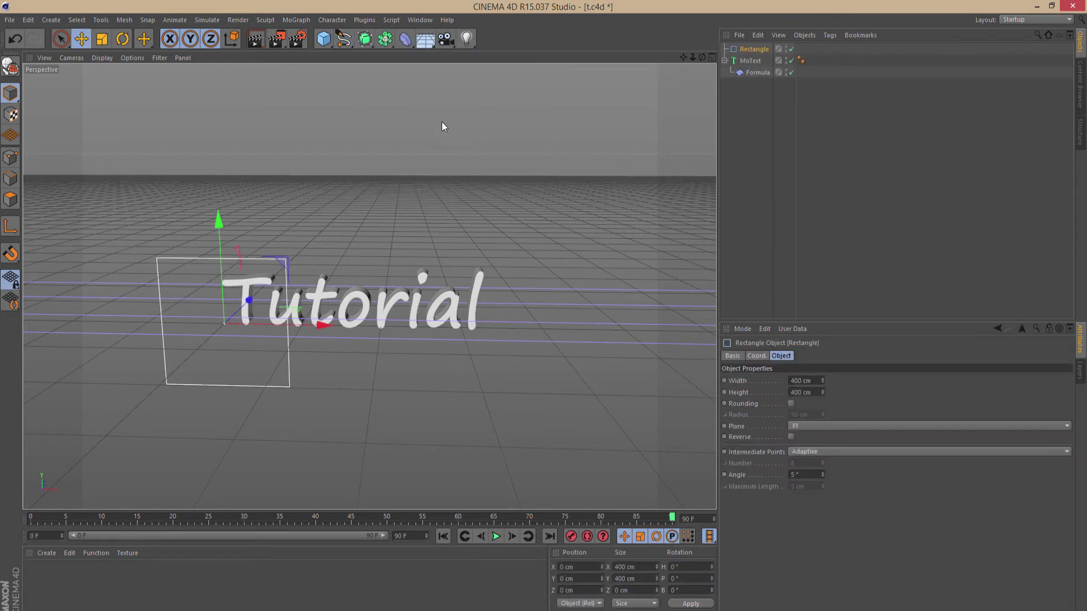
pyautogui.click(791, 403)
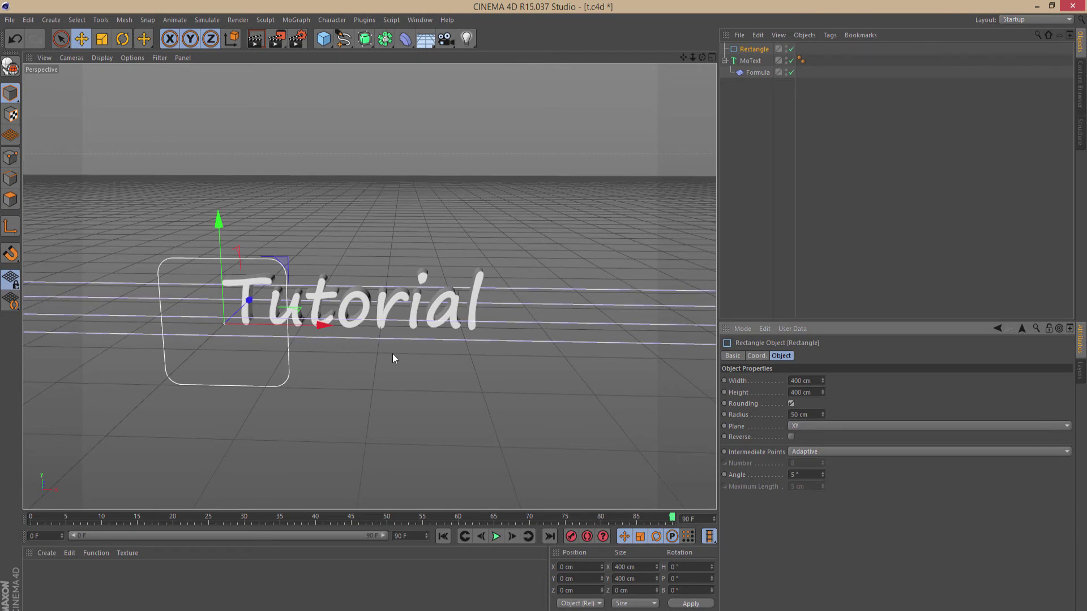
# Frame the text with the rounded rectangle at about X 421 cm, Y 40 cm, sized 953 cm wide and 334 cm high
pyautogui.keyDown('alt'); pyautogui.moveTo(392, 355); pyautogui.dragTo(169, 362); pyautogui.keyUp('alt')
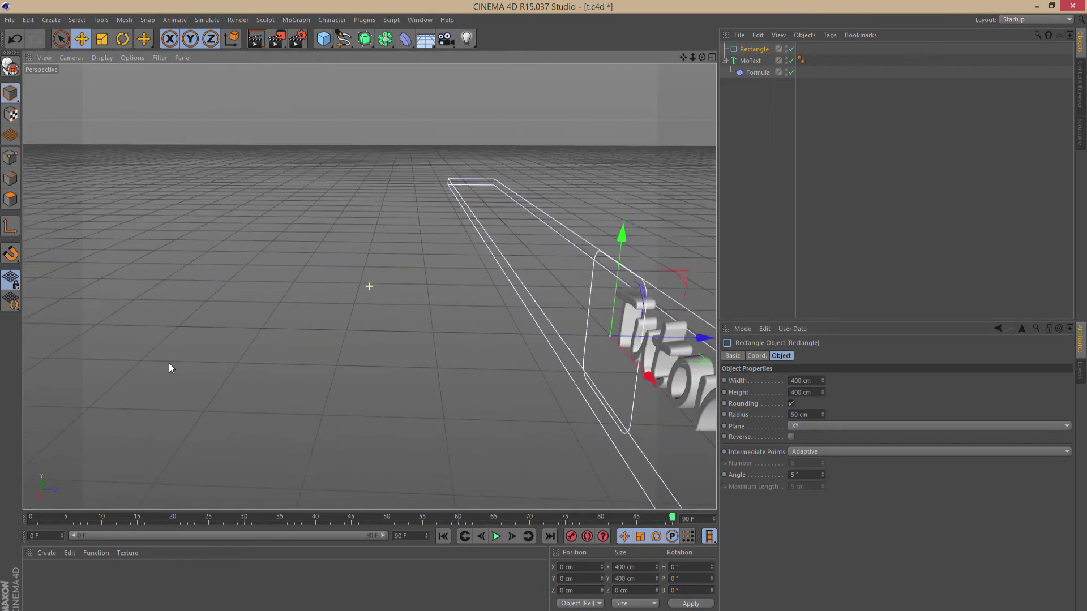
pyautogui.moveTo(621, 338); pyautogui.dragTo(712, 340)
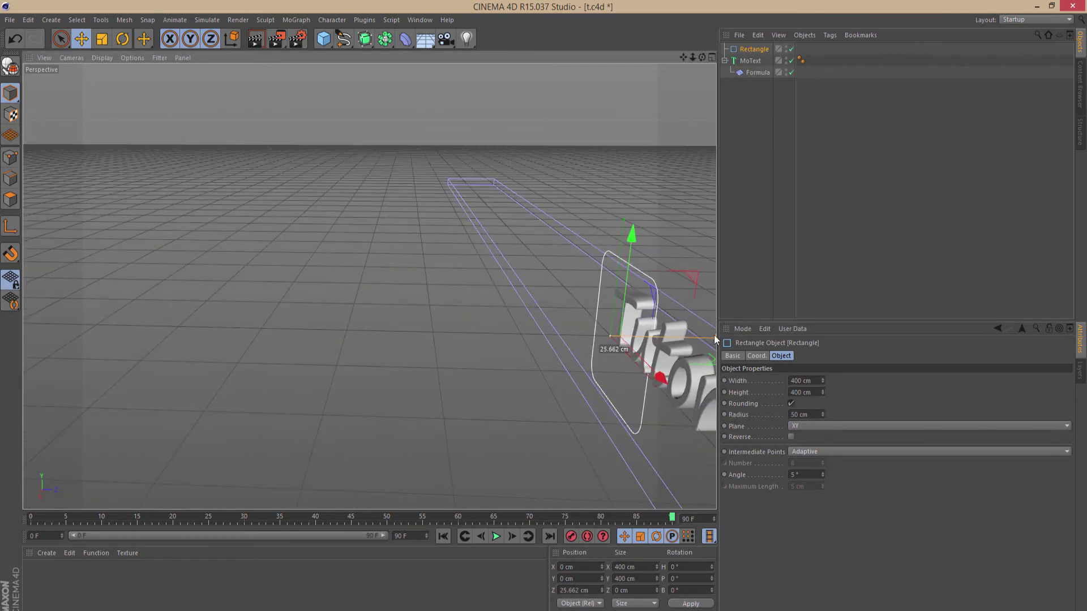
pyautogui.keyDown('alt'); pyautogui.moveTo(604, 400); pyautogui.dragTo(645, 388); pyautogui.keyUp('alt')
pyautogui.moveTo(384, 324); pyautogui.dragTo(515, 326)
pyautogui.moveTo(824, 391)
pyautogui.mouseDown()
pyautogui.moveTo(826, 406)
pyautogui.moveTo(824, 395)
pyautogui.mouseUp()
pyautogui.moveTo(416, 216); pyautogui.dragTo(416, 199)
pyautogui.keyDown('alt'); pyautogui.moveTo(611, 261); pyautogui.dragTo(619, 227); pyautogui.keyUp('alt')
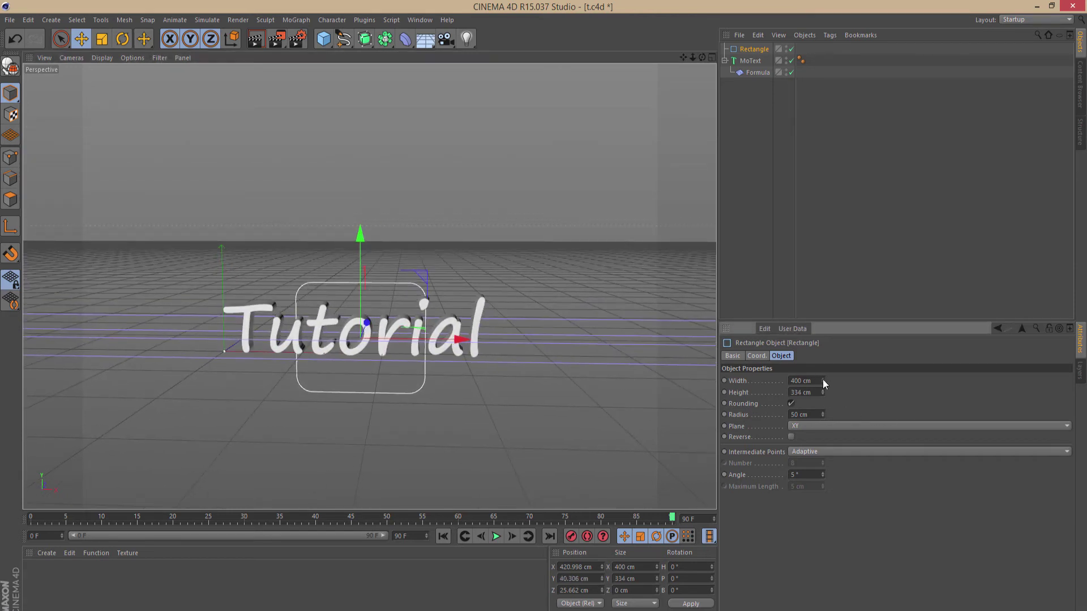
pyautogui.moveTo(822, 379)
pyautogui.mouseDown()
pyautogui.moveTo(822, 327)
pyautogui.moveTo(823, 379)
pyautogui.mouseUp()
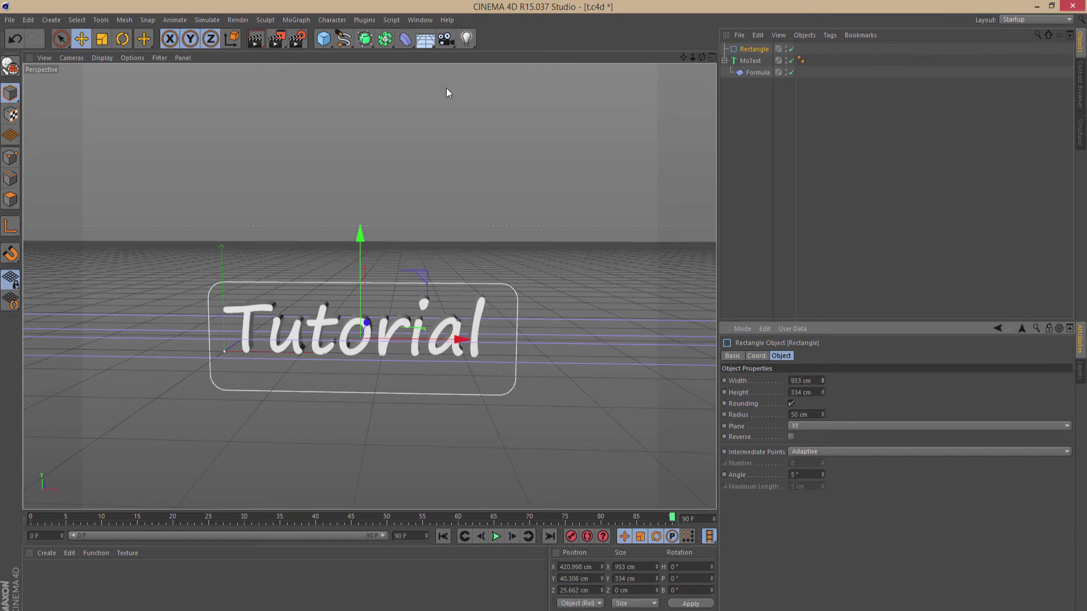
# Shift the rounded rectangle along Z to about -0.6 cm
pyautogui.keyDown('alt'); pyautogui.moveTo(577, 186); pyautogui.dragTo(509, 266); pyautogui.keyUp('alt')
pyautogui.moveTo(582, 352); pyautogui.dragTo(567, 393)
pyautogui.scroll(-5, 568, 391)
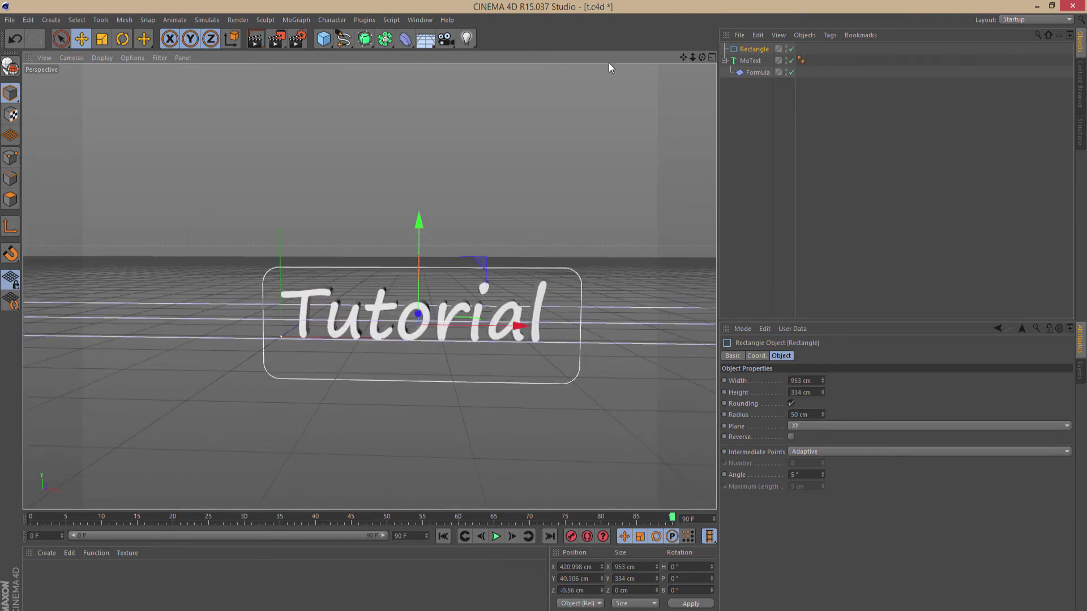
# Build a Sweep that runs a new 5 cm by 5 cm Rectangle profile along the rounded rectangle around the text
pyautogui.moveTo(365, 39); pyautogui.dragTo(448, 122)
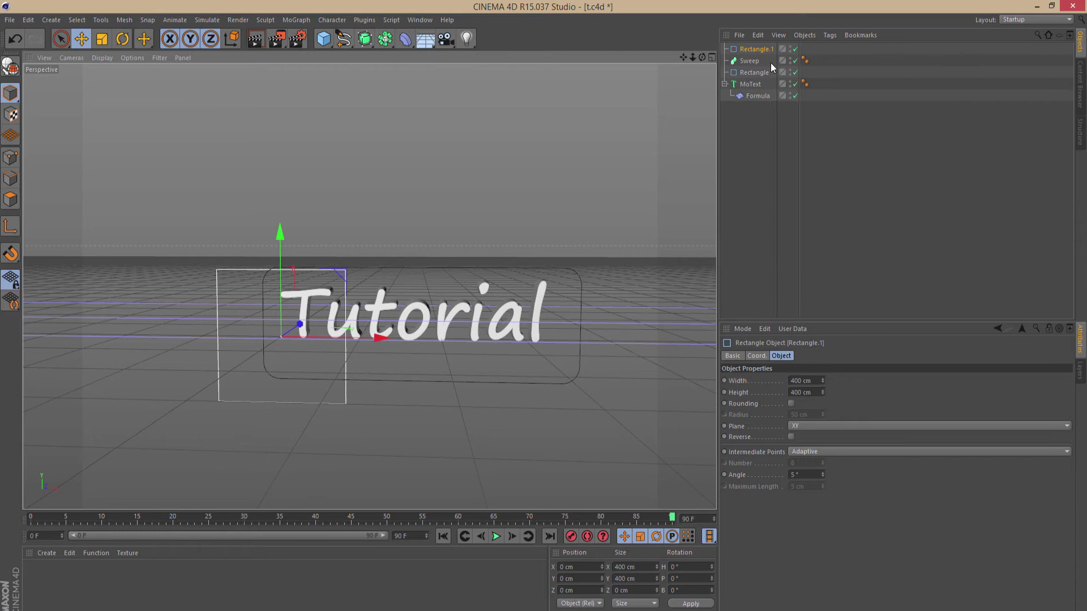
pyautogui.click(807, 381)
pyautogui.write('5')
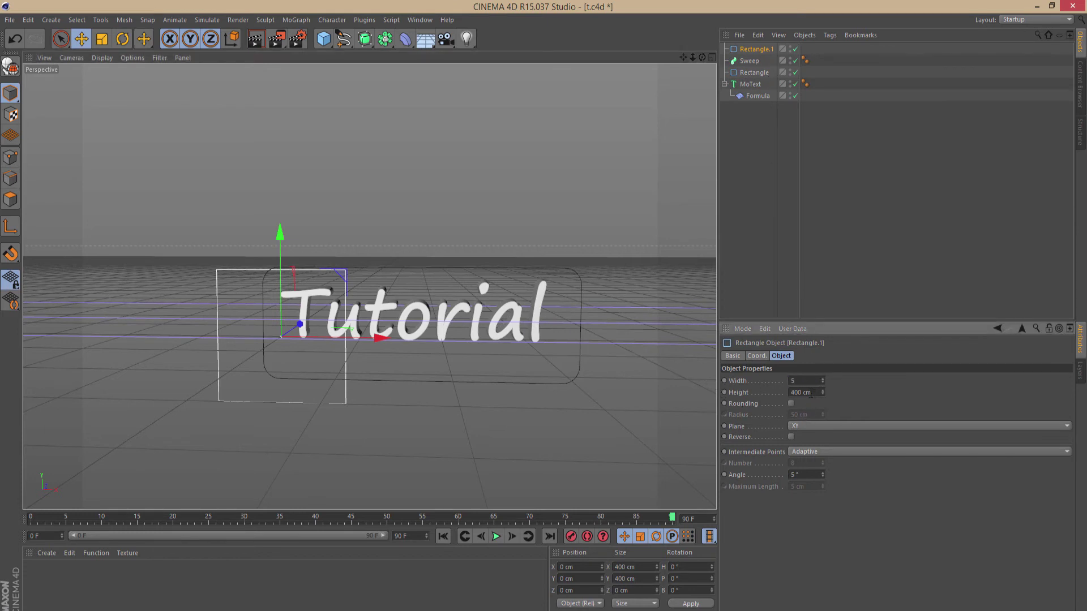
pyautogui.press('Tab')
pyautogui.write('5')
pyautogui.press('Return')
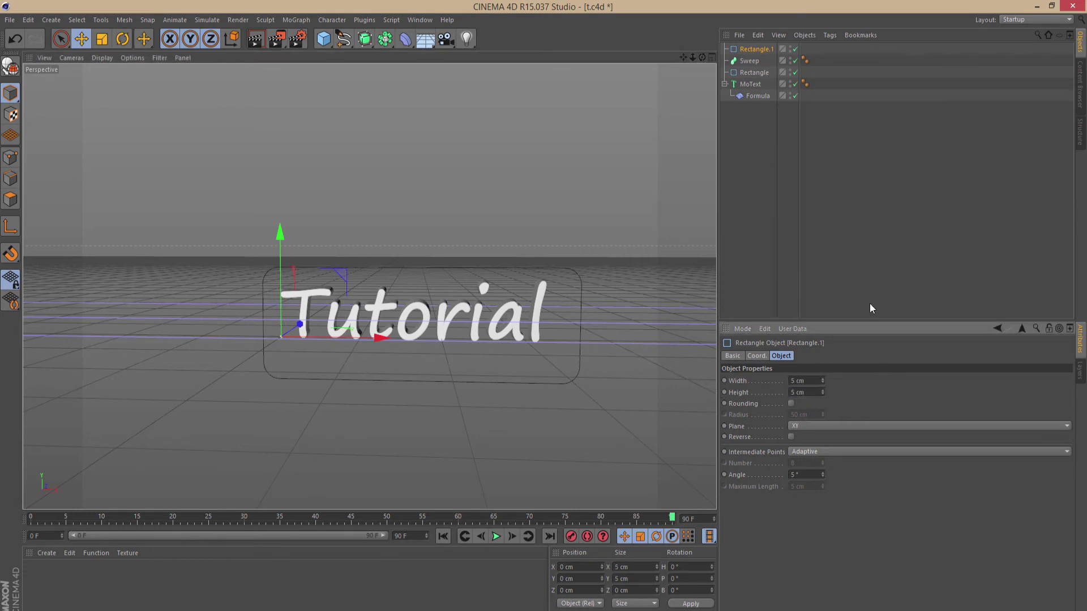
pyautogui.click(759, 72)
pyautogui.moveTo(758, 64); pyautogui.dragTo(761, 61)
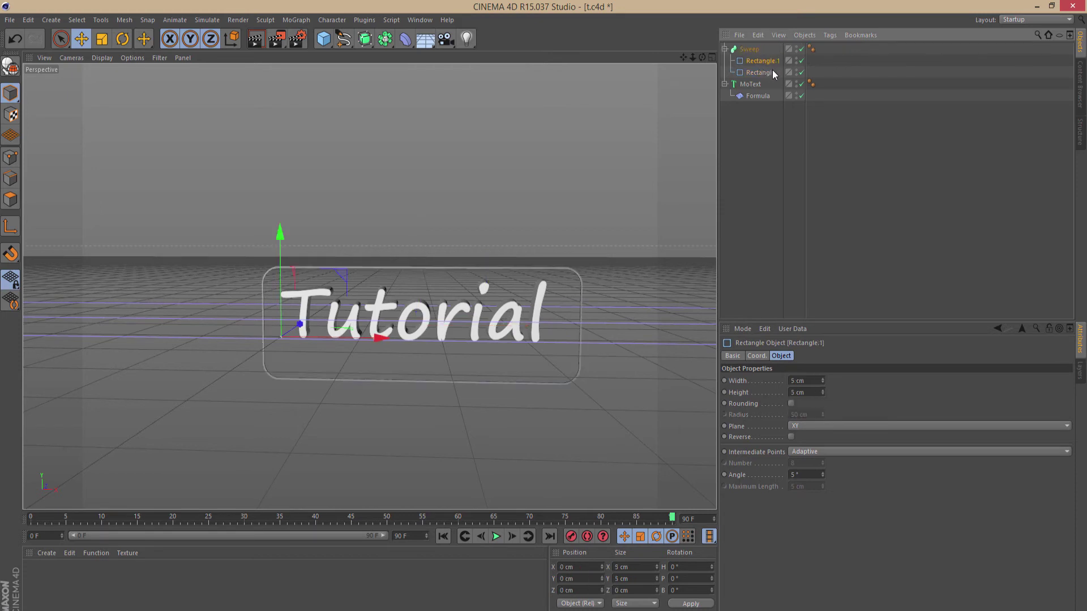
# Use automatic keyframing to key the Sweep's End Growth at 100% on frame 75 and 0% on frame 55
pyautogui.click(749, 49)
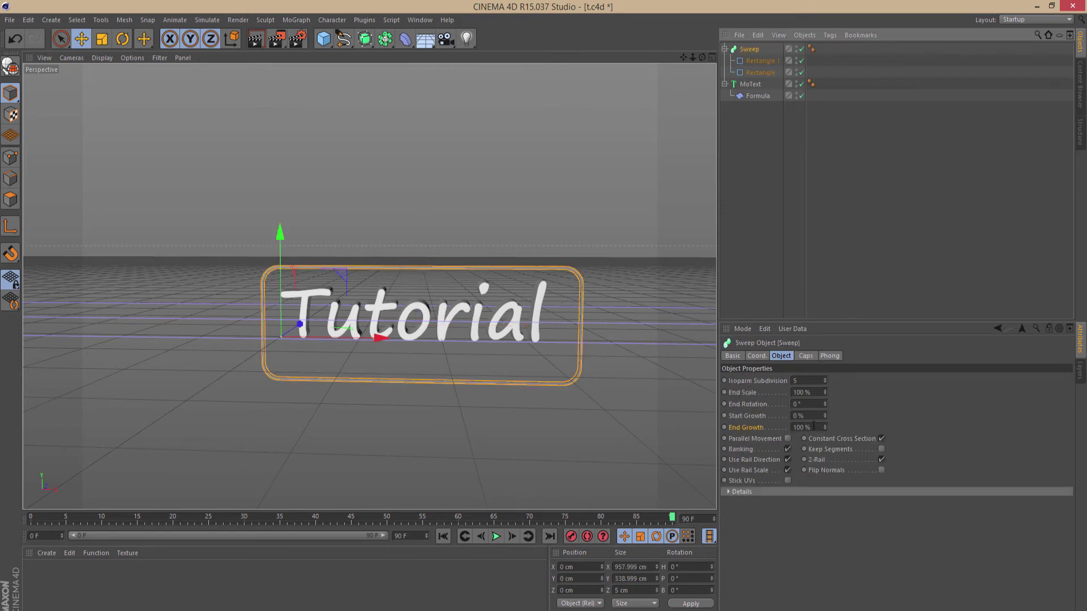
pyautogui.moveTo(673, 522); pyautogui.dragTo(564, 525)
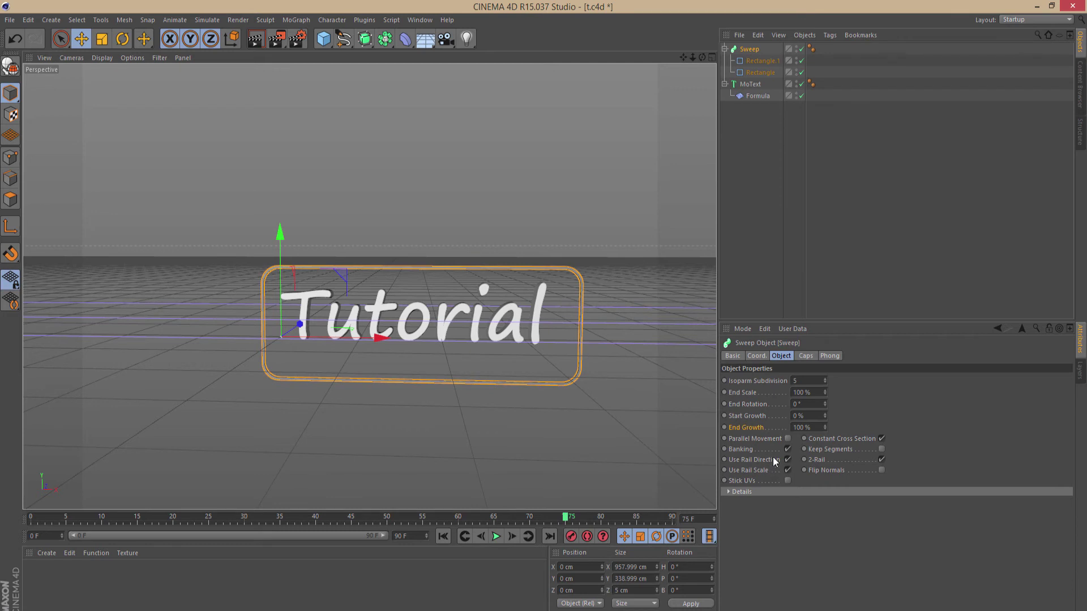
pyautogui.click(587, 536)
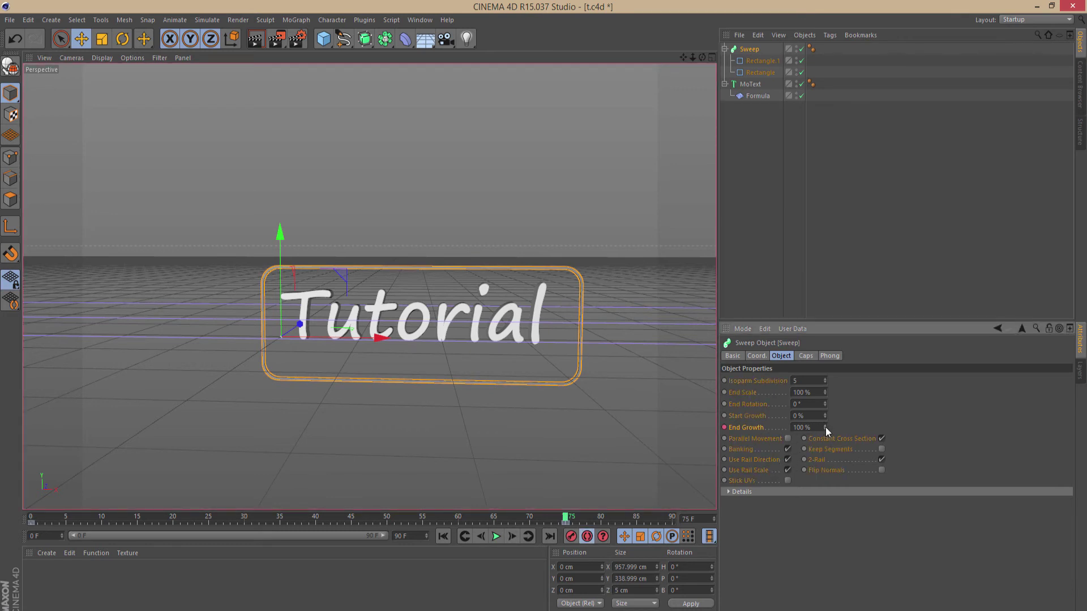
pyautogui.moveTo(565, 519); pyautogui.dragTo(424, 521)
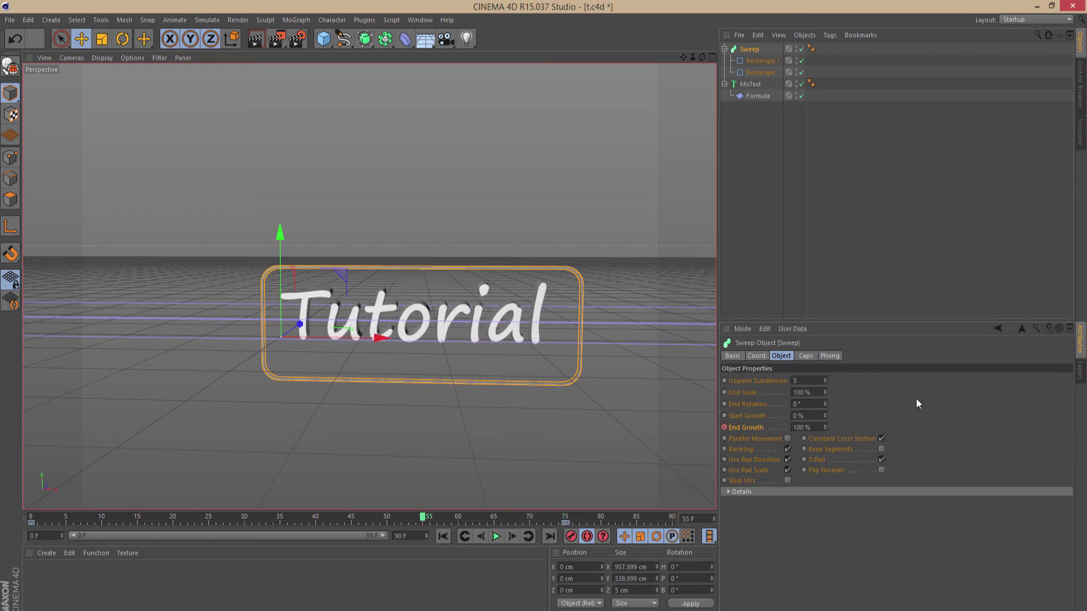
pyautogui.moveTo(824, 428); pyautogui.dragTo(824, 438)
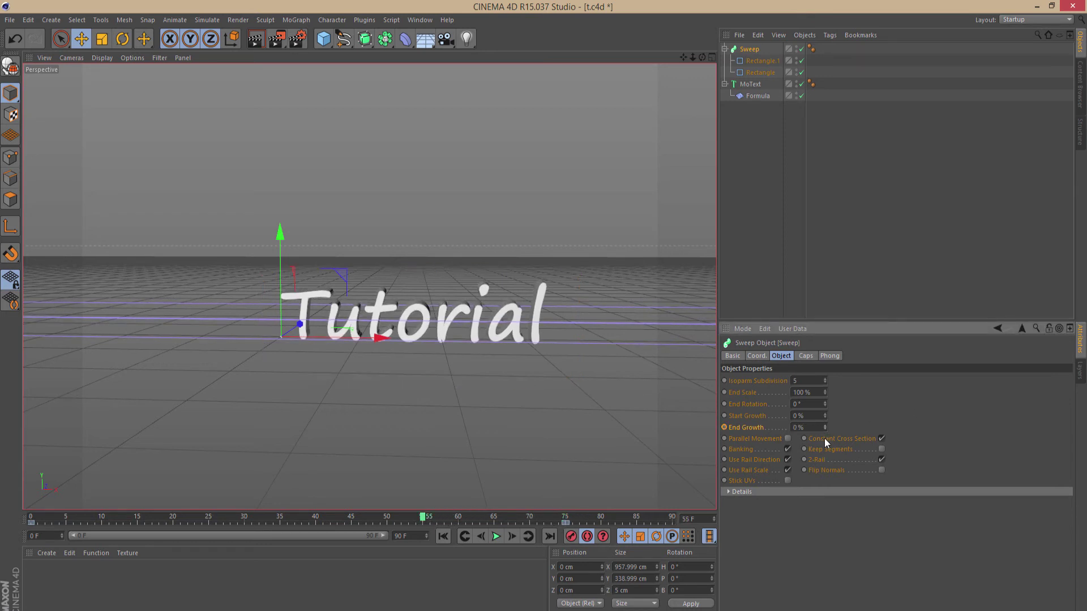
pyautogui.click(587, 537)
# Delete the Sweep's unwanted End Growth key at frame 0 and preview the growth up to frame 77
pyautogui.moveTo(423, 512); pyautogui.dragTo(14, 509)
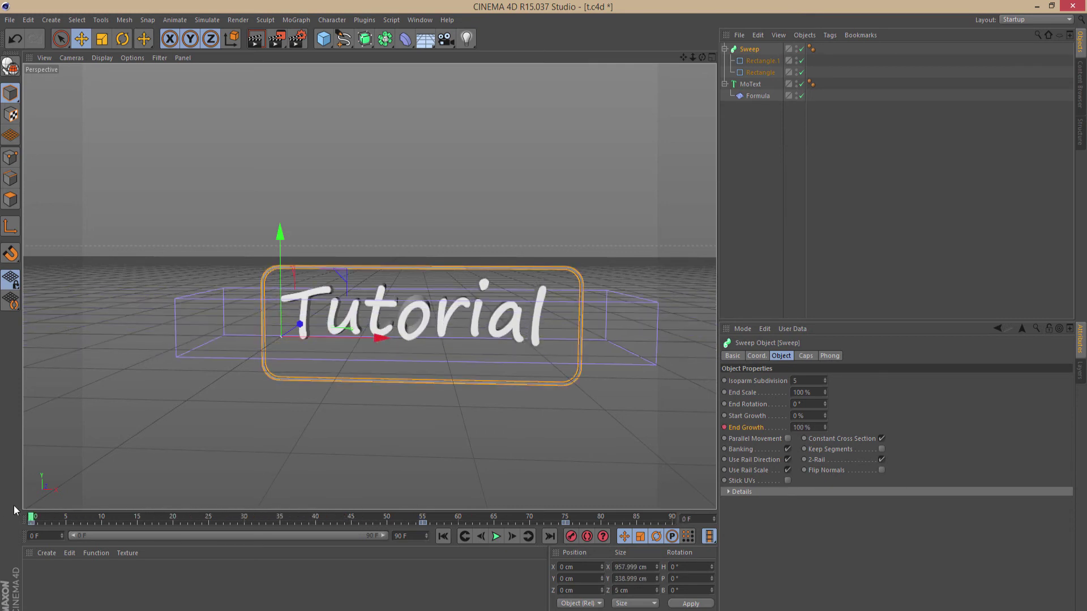
pyautogui.click(34, 522)
pyautogui.rightClick(30, 525)
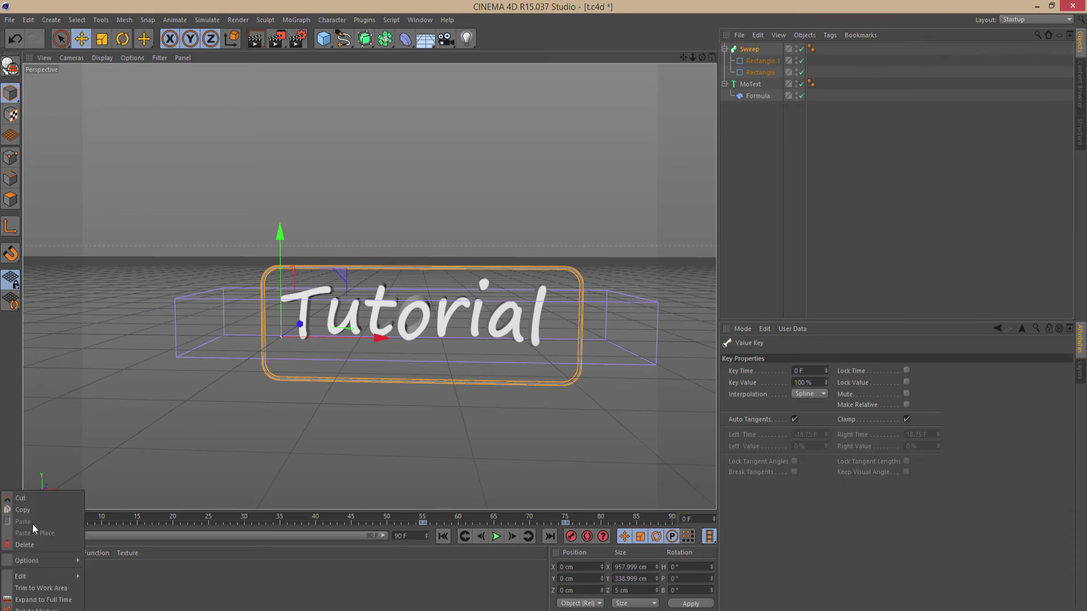
pyautogui.click(30, 542)
pyautogui.moveTo(34, 517); pyautogui.dragTo(581, 500)
# Collapse the Sweep's hierarchy and make two copies of the Sweep
pyautogui.click(743, 157)
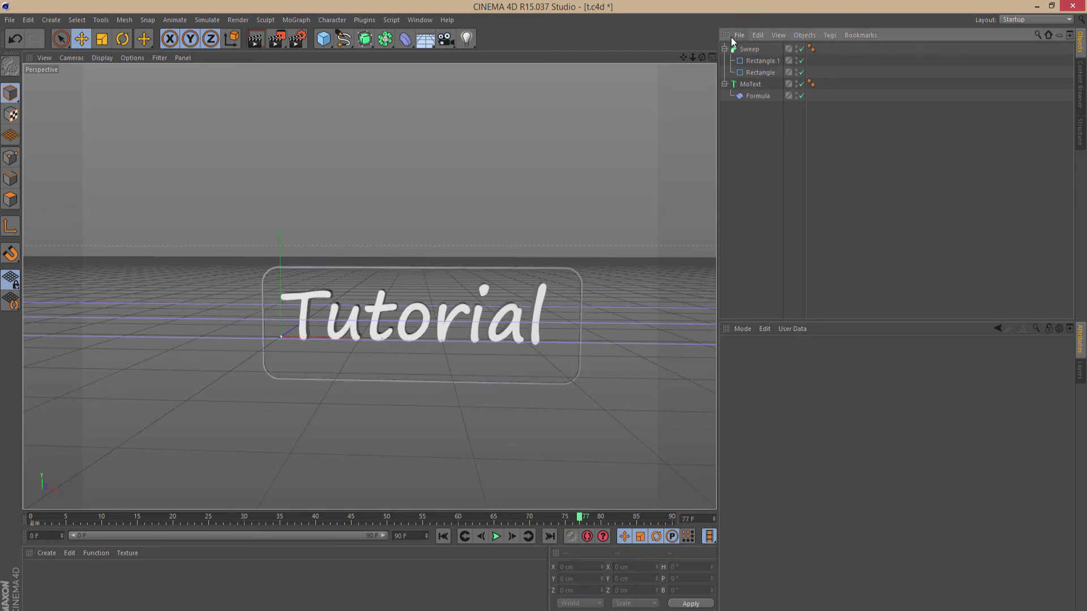
pyautogui.click(724, 49)
pyautogui.keyDown('alt'); pyautogui.moveTo(572, 238); pyautogui.dragTo(333, 264); pyautogui.keyUp('alt')
pyautogui.click(749, 49)
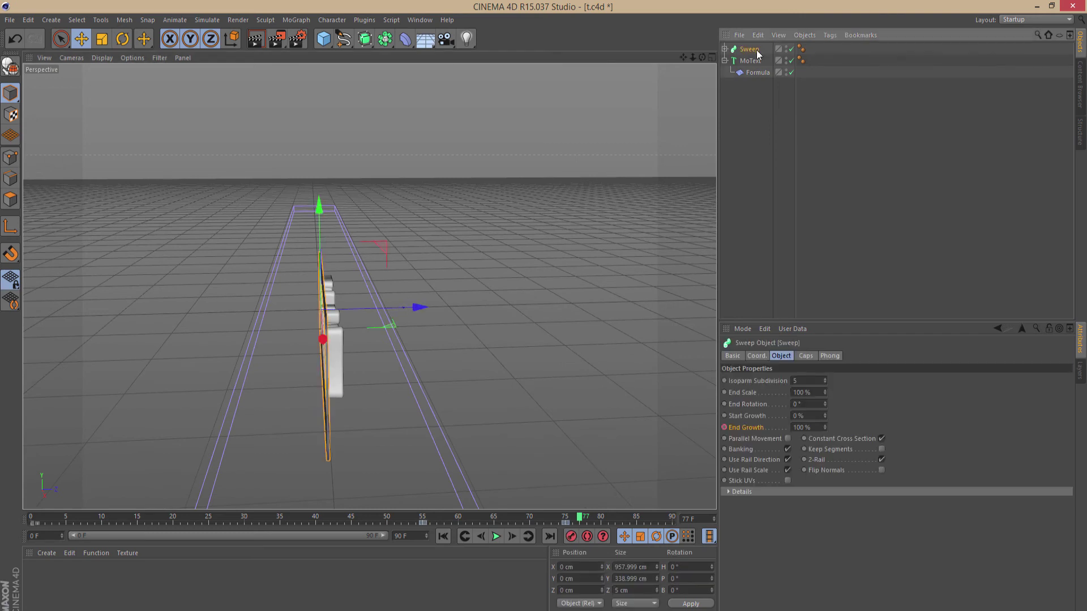
pyautogui.keyDown('ctrl'); pyautogui.moveTo(760, 59); pyautogui.dragTo(759, 61); pyautogui.keyUp('ctrl')
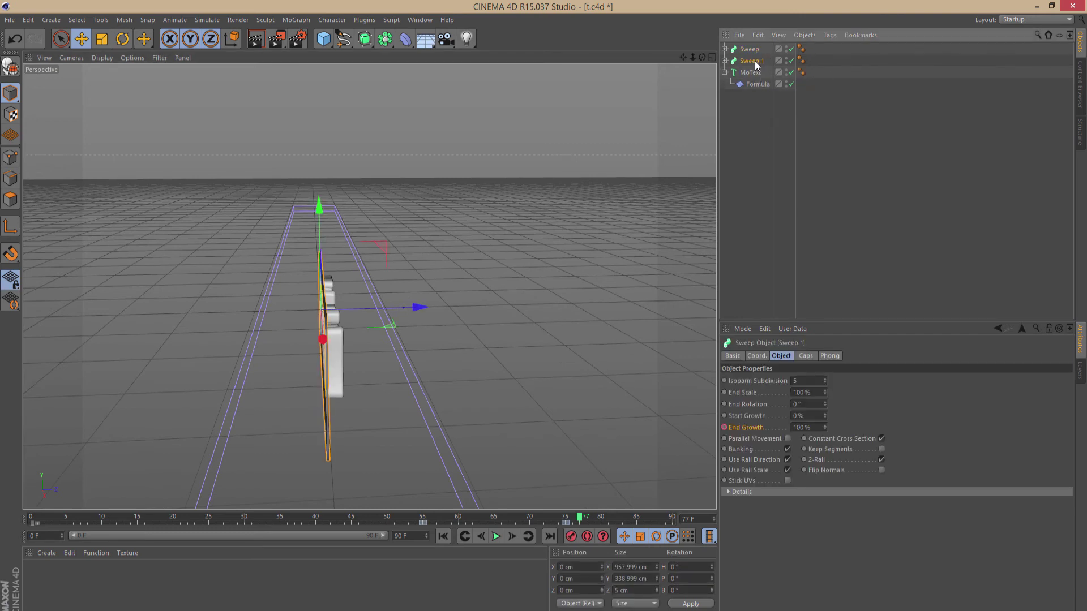
pyautogui.keyDown('ctrl'); pyautogui.moveTo(757, 68); pyautogui.dragTo(757, 68); pyautogui.keyUp('ctrl')
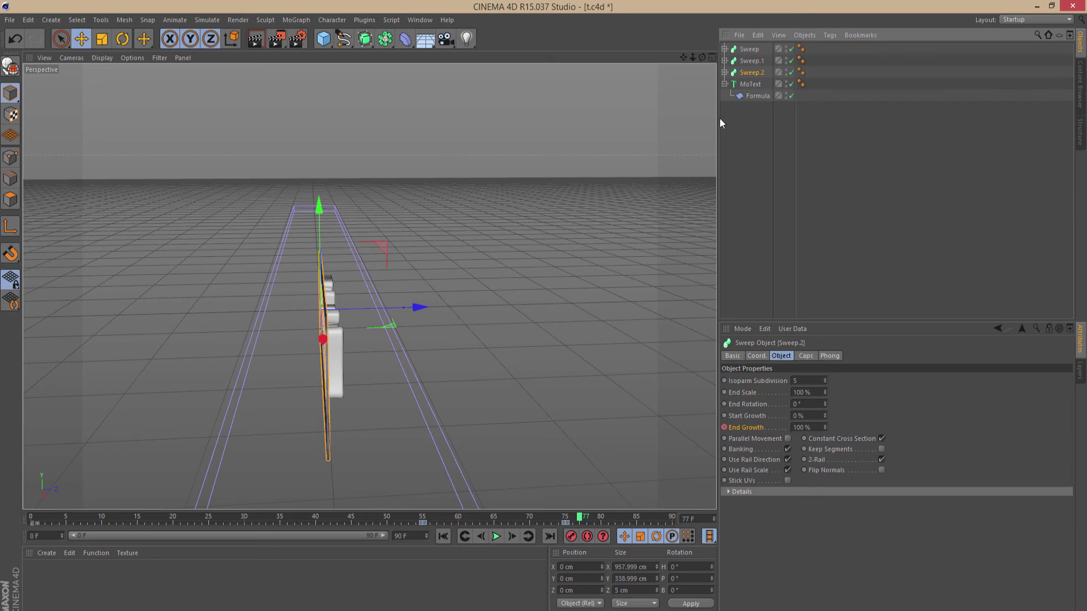
# Offset both Sweep copies along Z, moving the second copy further to about 15 cm
pyautogui.keyDown('ctrl'); pyautogui.click(755, 66); pyautogui.keyUp('ctrl')
pyautogui.moveTo(417, 311); pyautogui.dragTo(417, 313)
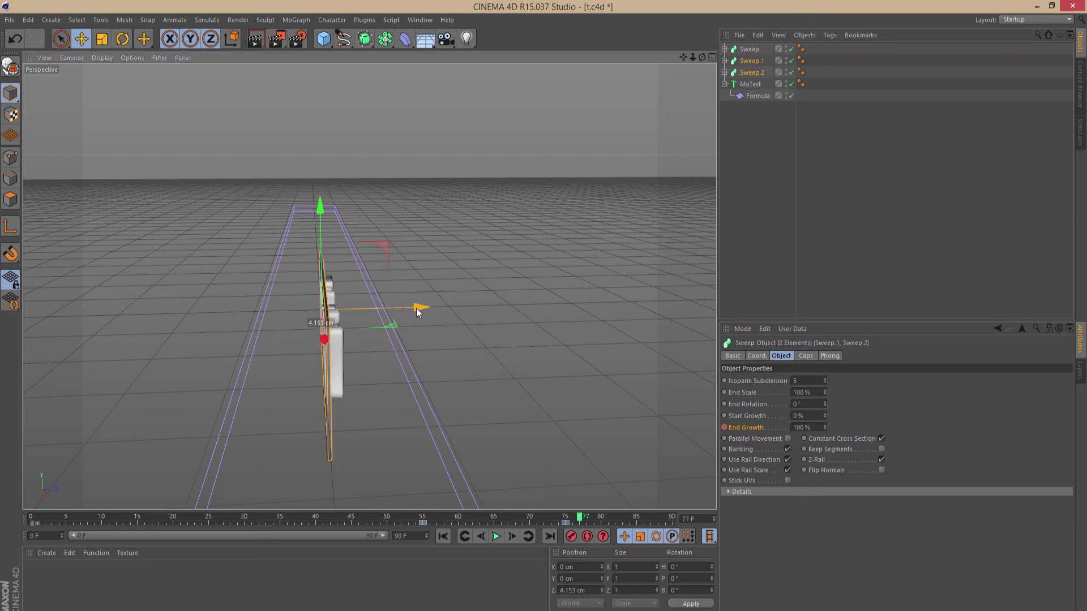
pyautogui.click(753, 72)
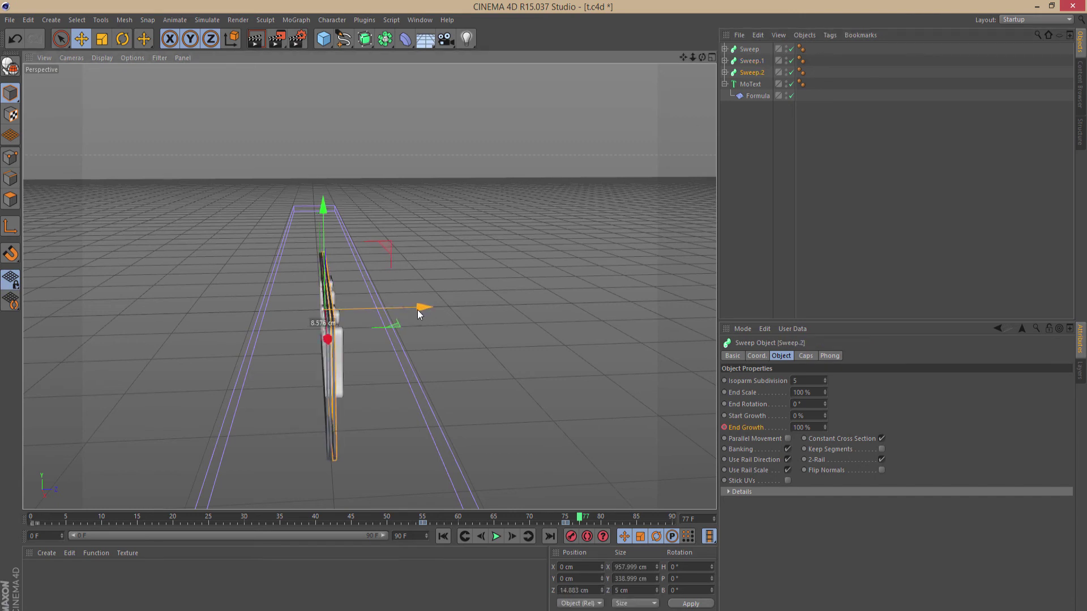
pyautogui.moveTo(417, 310); pyautogui.dragTo(487, 299)
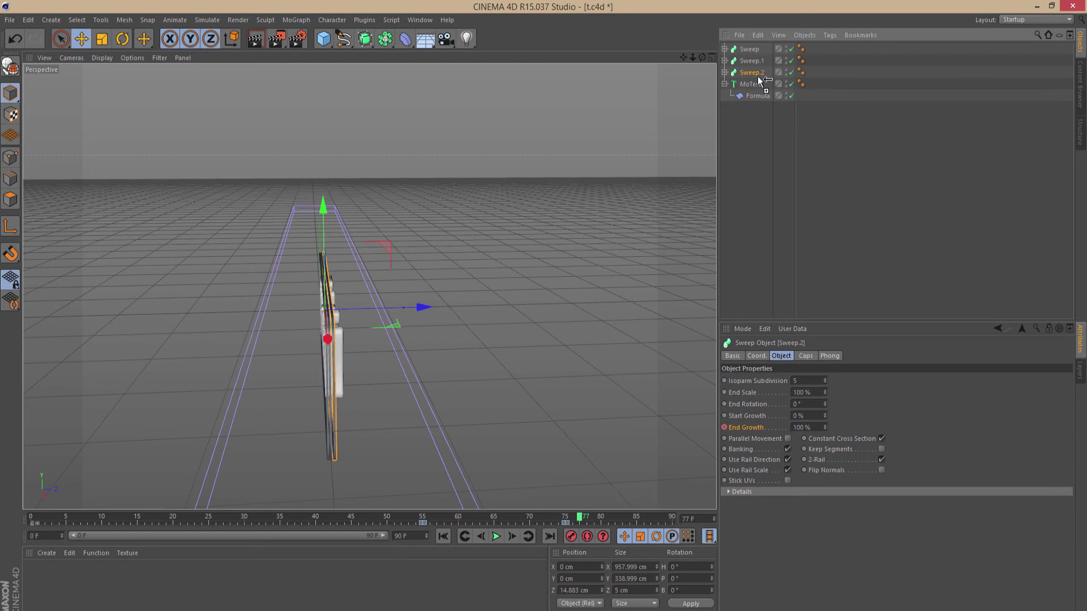
# Make two more Sweep copies, offsetting the first to about 21 cm in Z and the second further behind it
pyautogui.keyDown('ctrl'); pyautogui.moveTo(759, 80); pyautogui.dragTo(757, 81); pyautogui.keyUp('ctrl')
pyautogui.moveTo(419, 308); pyautogui.dragTo(420, 311)
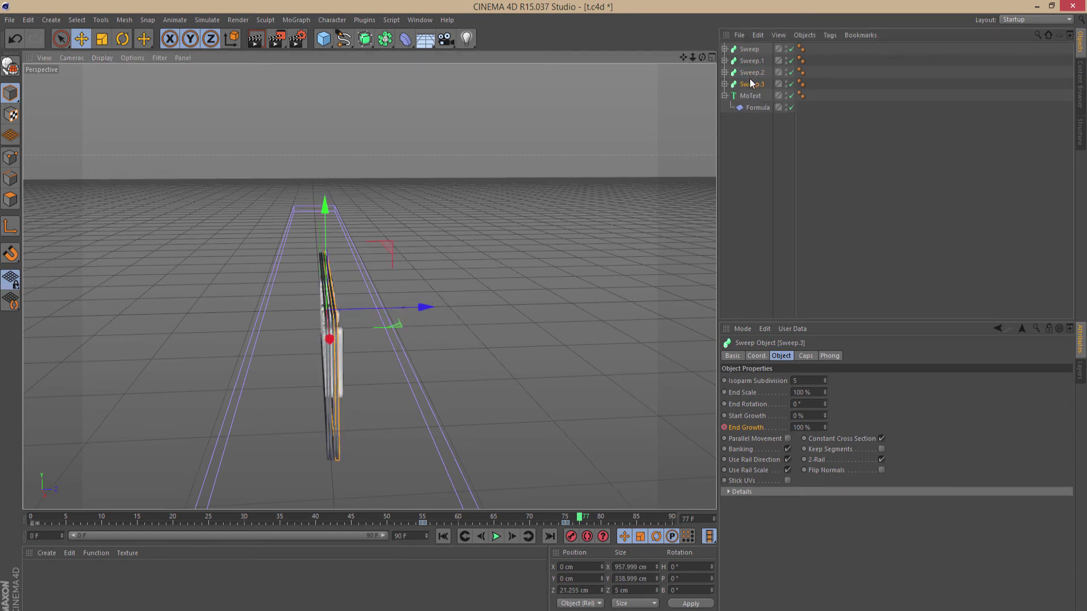
pyautogui.keyDown('ctrl'); pyautogui.moveTo(751, 83); pyautogui.dragTo(752, 88); pyautogui.keyUp('ctrl')
pyautogui.moveTo(419, 309); pyautogui.dragTo(437, 313)
pyautogui.click(441, 392)
pyautogui.keyDown('alt'); pyautogui.moveTo(441, 393); pyautogui.dragTo(602, 325); pyautogui.keyUp('alt')
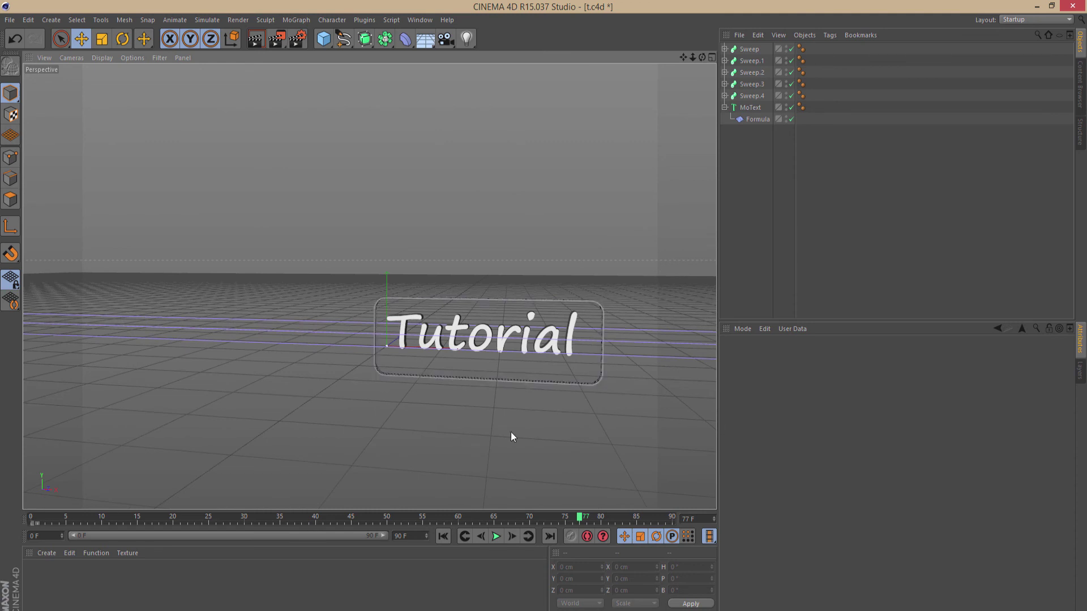
pyautogui.keyDown('alt'); pyautogui.moveTo(511, 437); pyautogui.dragTo(563, 440); pyautogui.keyUp('alt')
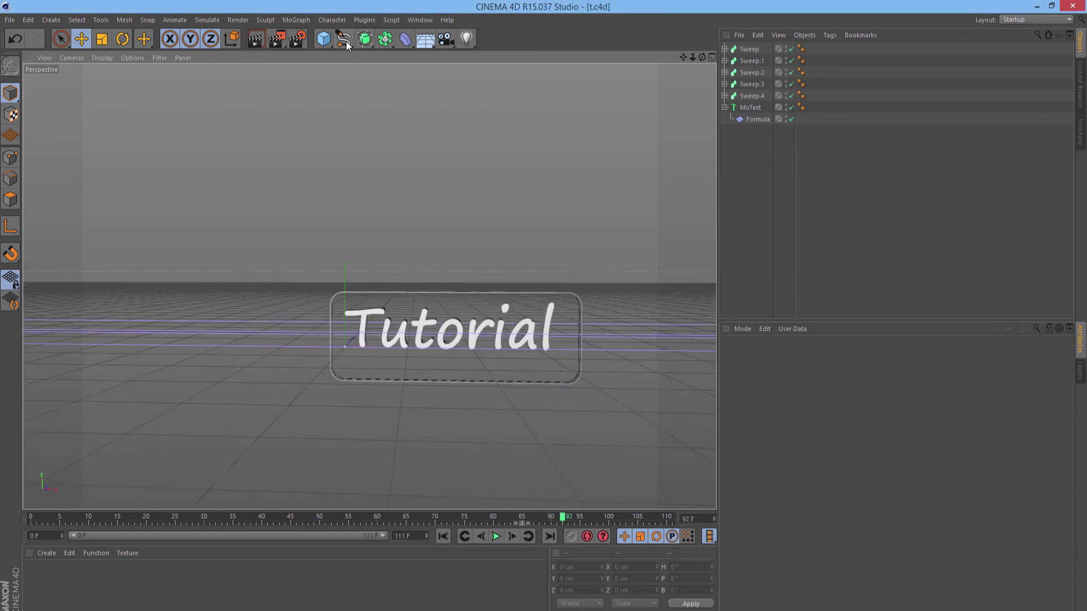
# Add a Cycloid spline to the scene
pyautogui.click(346, 45)
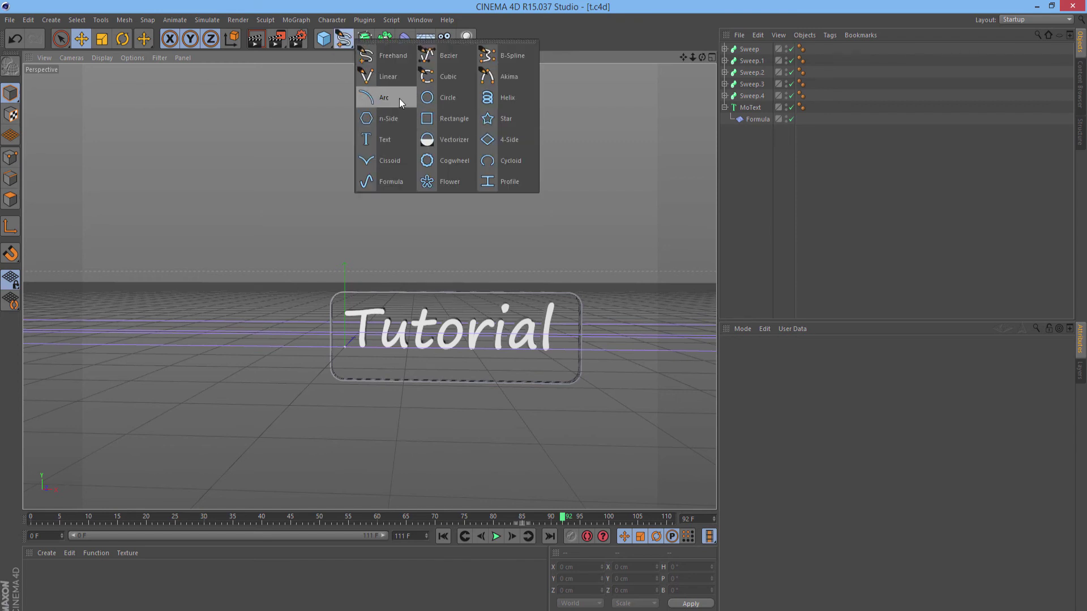
pyautogui.click(509, 161)
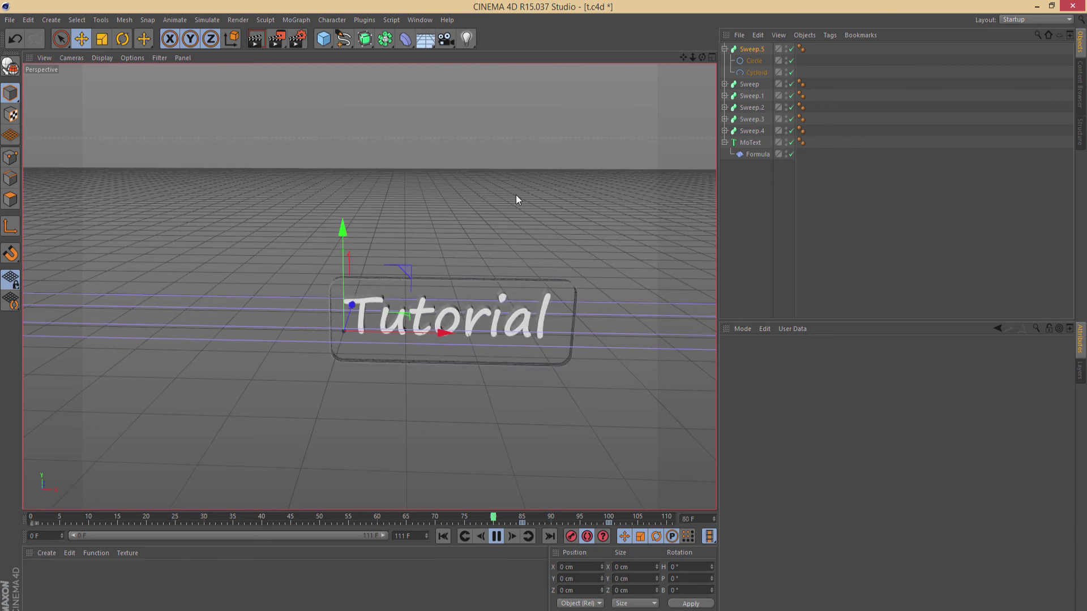
# Preview the arch and frame growth, then extend the timeline's end to frame 140 and go to that frame
pyautogui.press('F8')
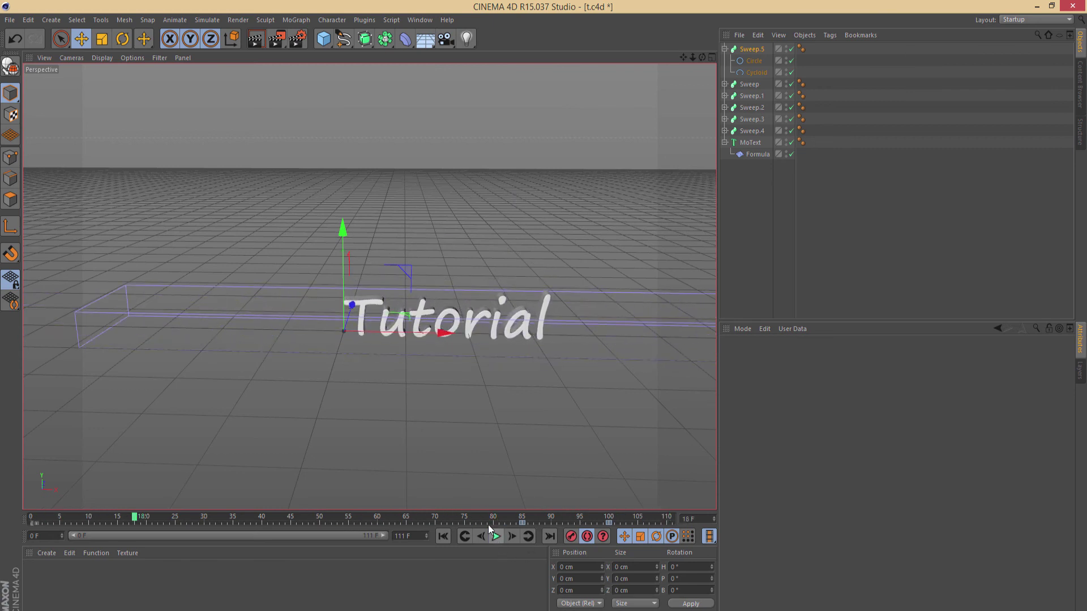
pyautogui.click(342, 39)
pyautogui.click(649, 516)
pyautogui.moveTo(664, 507); pyautogui.dragTo(704, 507)
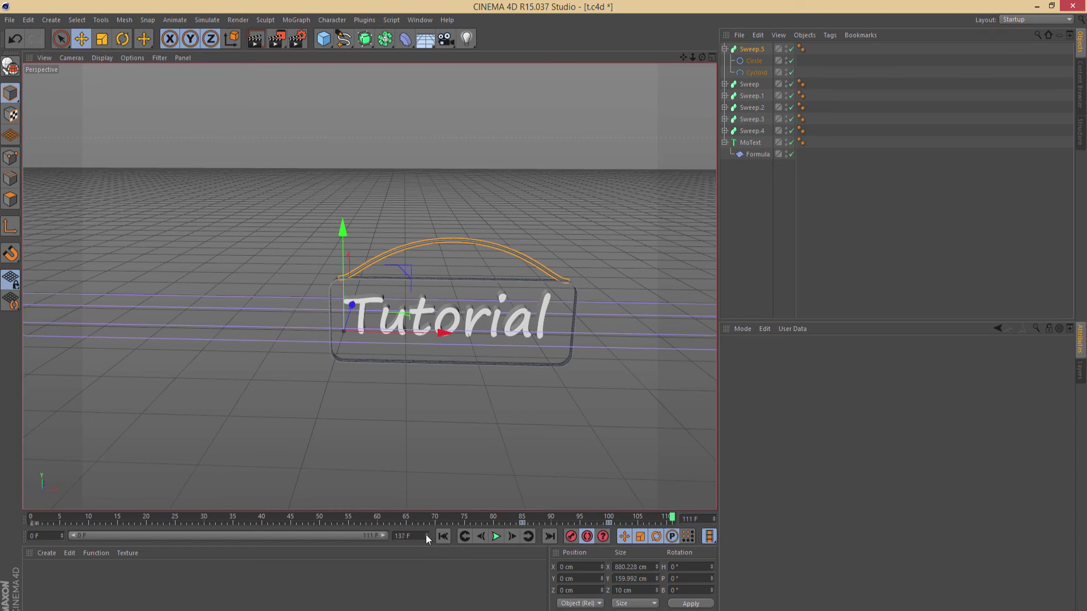
pyautogui.moveTo(426, 534); pyautogui.dragTo(377, 536)
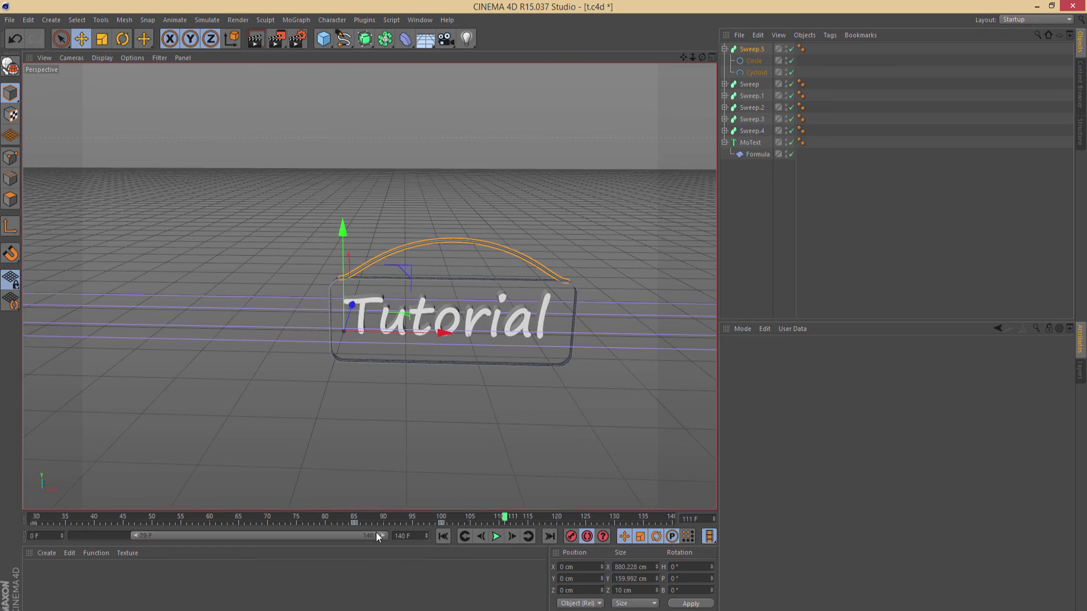
pyautogui.moveTo(522, 519); pyautogui.dragTo(702, 500)
# Add a Text spline and raise it above the "Tutorial" frame to about 469 cm in Y
pyautogui.moveTo(344, 40); pyautogui.dragTo(396, 139)
pyautogui.click(791, 382)
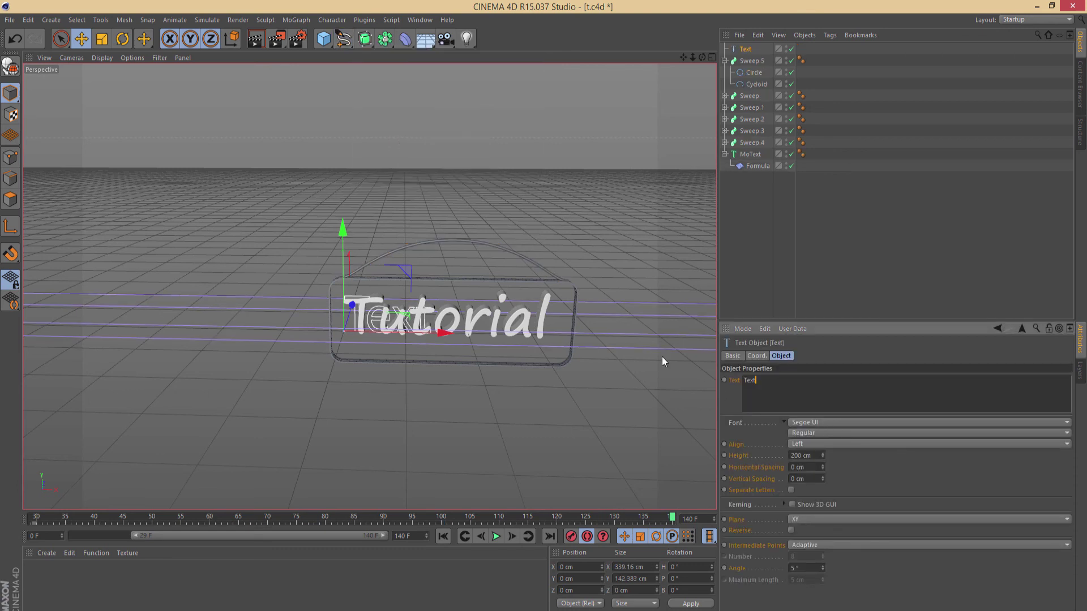
pyautogui.moveTo(341, 236); pyautogui.dragTo(341, 109)
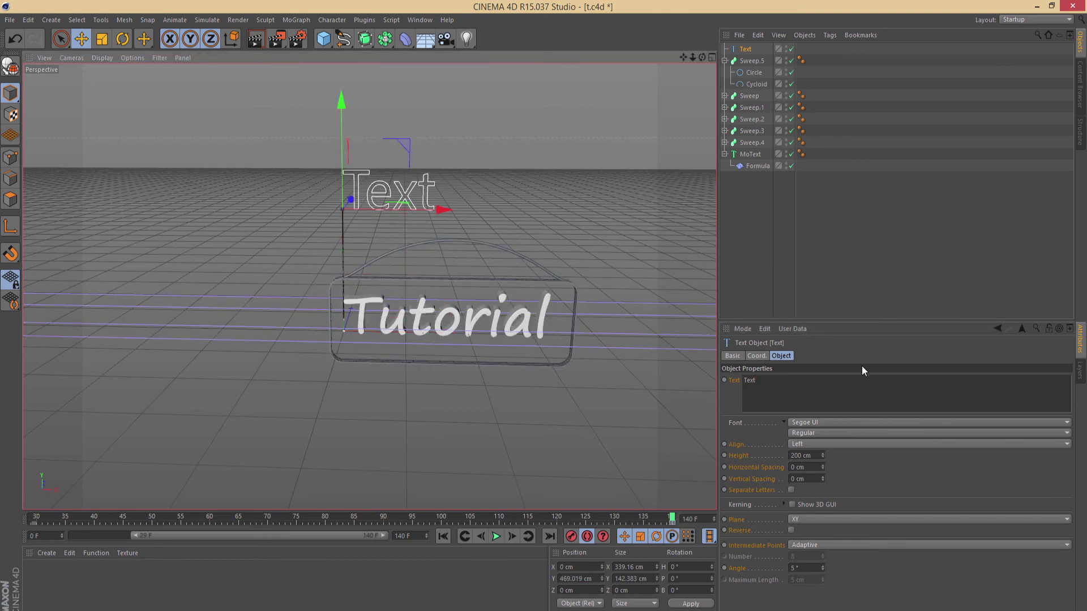
# Add a Circle spline and set its radius to 5 cm
pyautogui.moveTo(343, 44); pyautogui.dragTo(415, 149)
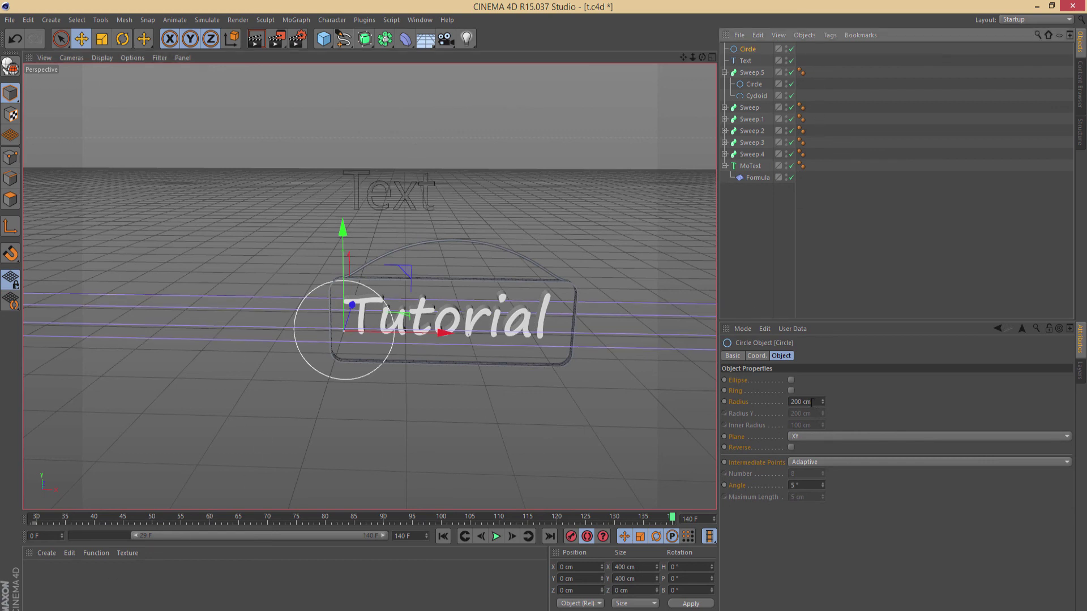
pyautogui.moveTo(811, 403); pyautogui.dragTo(759, 404)
pyautogui.write('5')
pyautogui.press('Return')
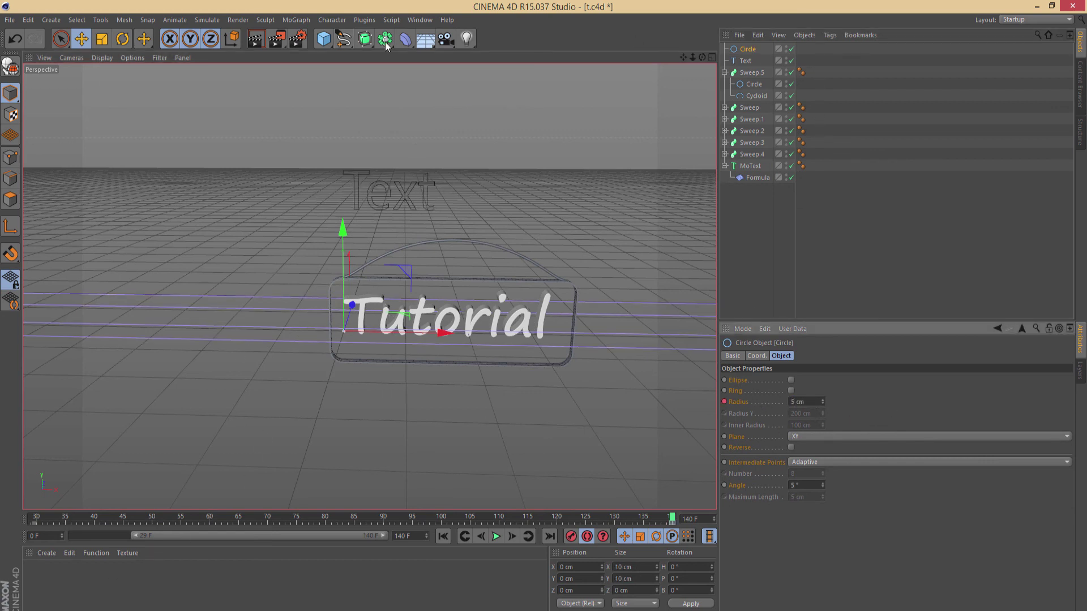
# Add a Sweep object and nest the new Circle and Text splines under it
pyautogui.moveTo(365, 38); pyautogui.dragTo(419, 99)
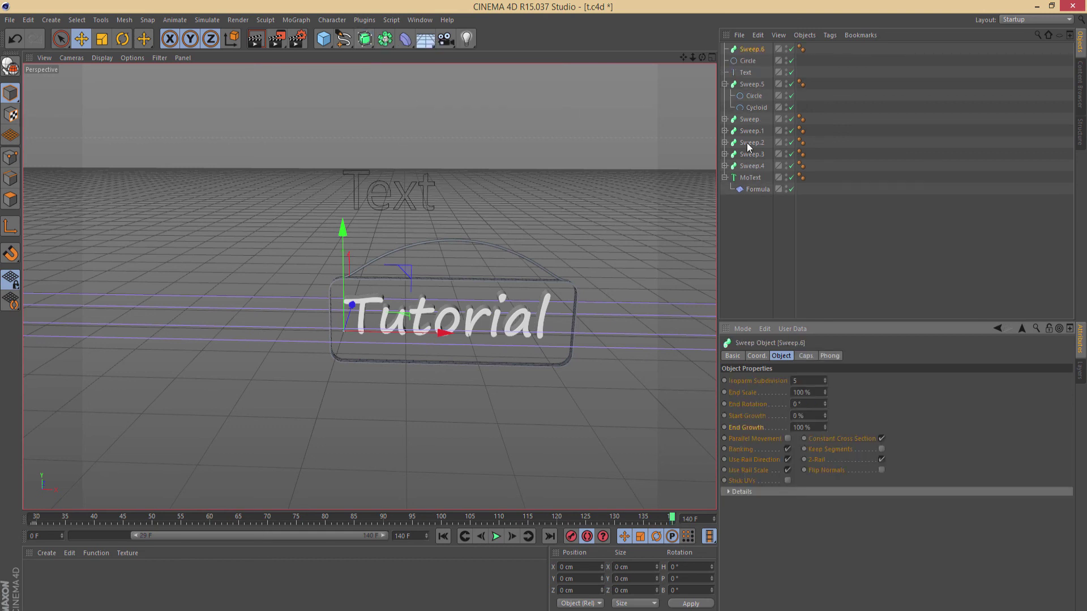
pyautogui.click(747, 60)
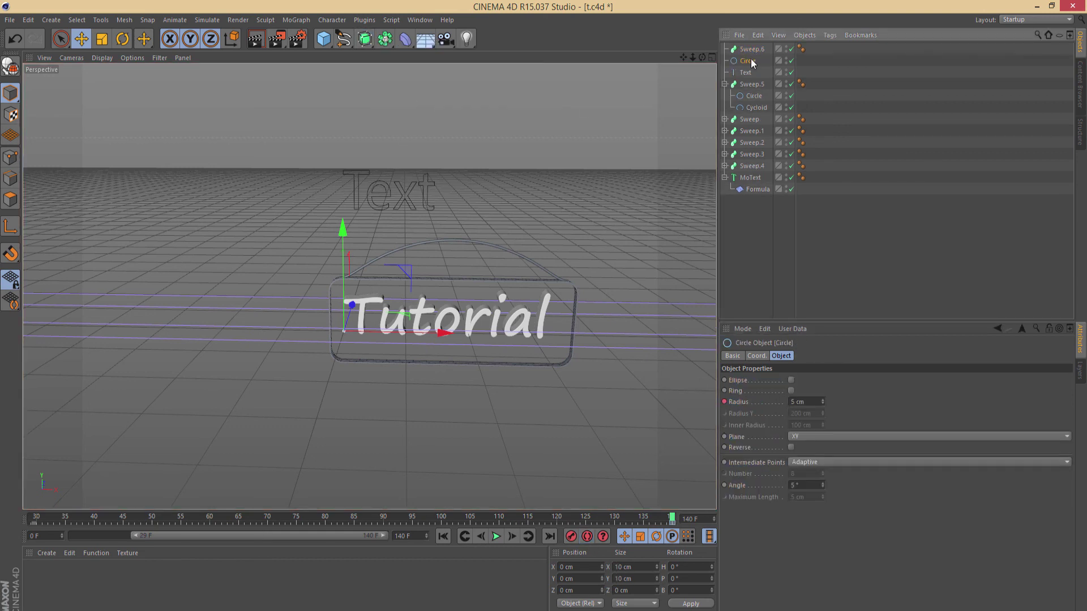
pyautogui.moveTo(752, 63); pyautogui.dragTo(752, 65)
pyautogui.click(752, 49)
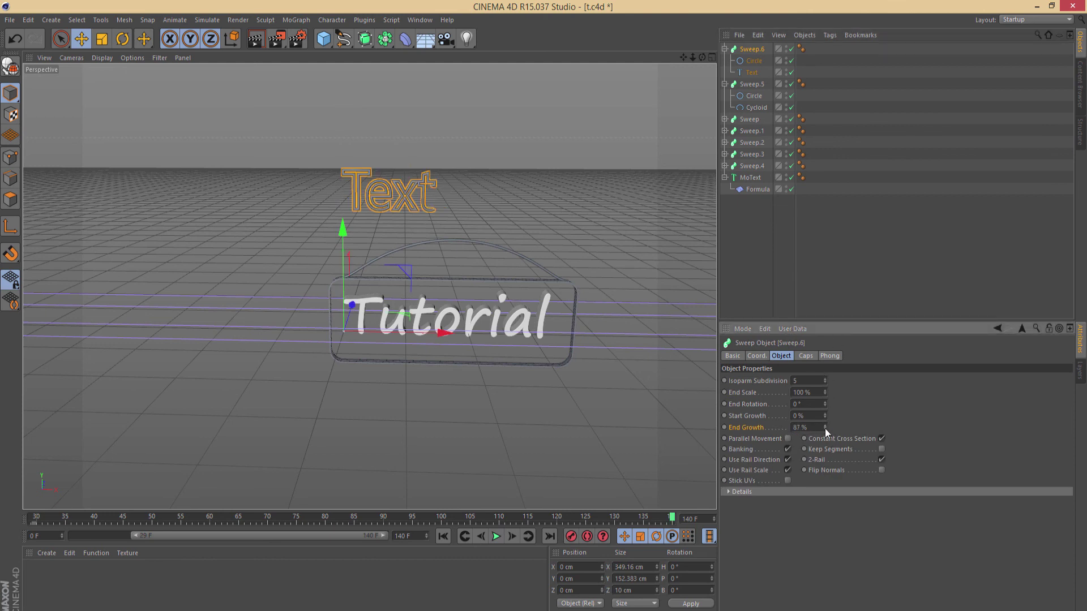
# Test the text Sweep's growth by lowering End Growth to about 3% and returning it to 100%
pyautogui.moveTo(824, 429); pyautogui.dragTo(824, 427)
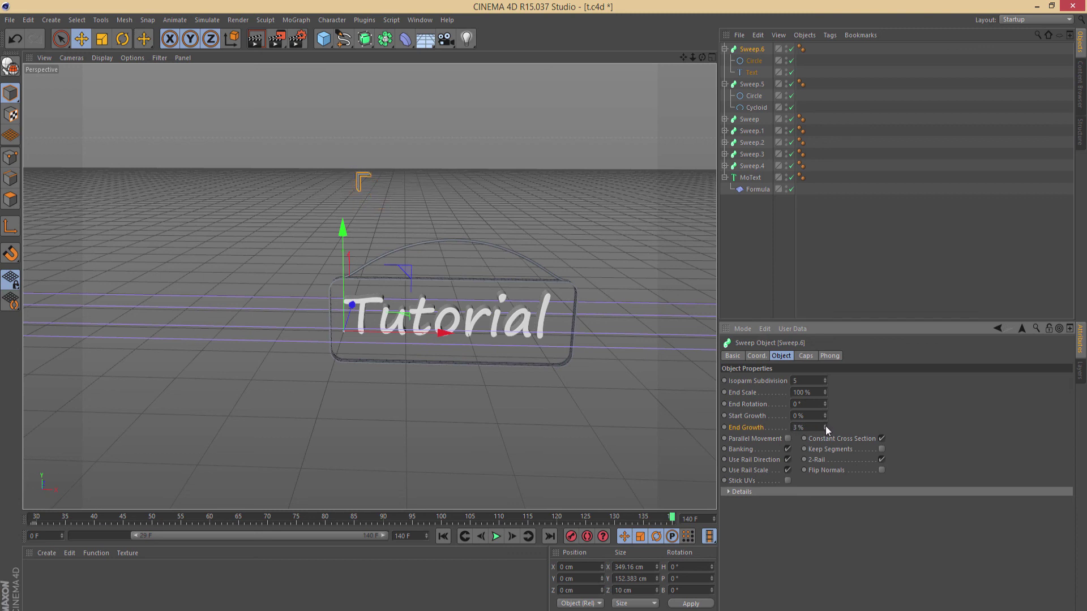
pyautogui.moveTo(826, 420); pyautogui.dragTo(827, 427)
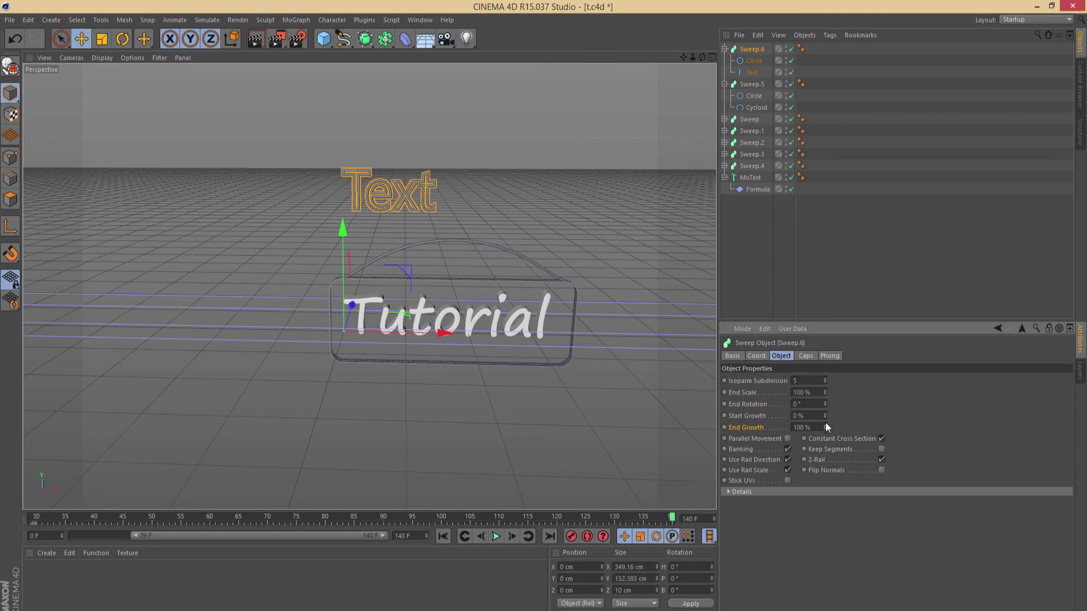
pyautogui.click(823, 281)
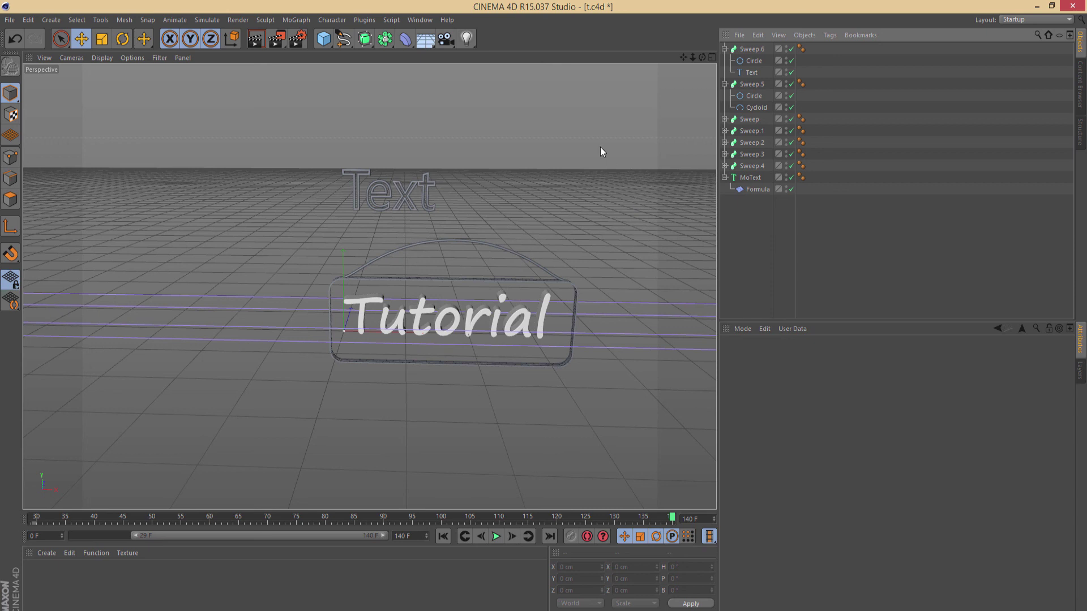
# Move the Text spline forward to about -1252 cm in Z and rotate its heading to about 47.6°
pyautogui.click(344, 43)
pyautogui.click(751, 72)
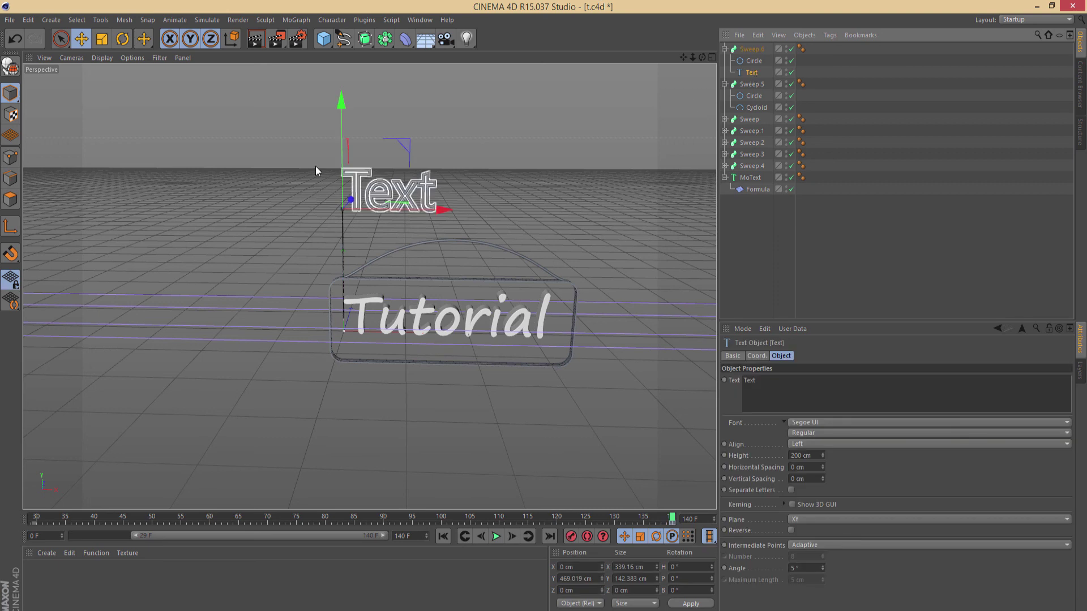
pyautogui.moveTo(350, 198); pyautogui.dragTo(297, 279)
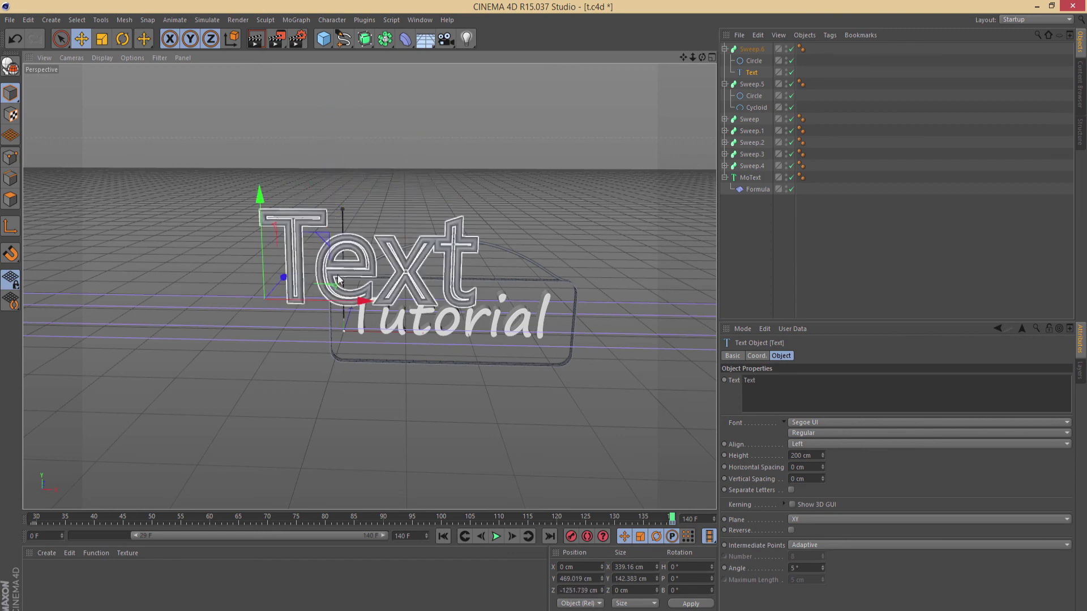
pyautogui.press('r')
pyautogui.moveTo(266, 316); pyautogui.dragTo(334, 300)
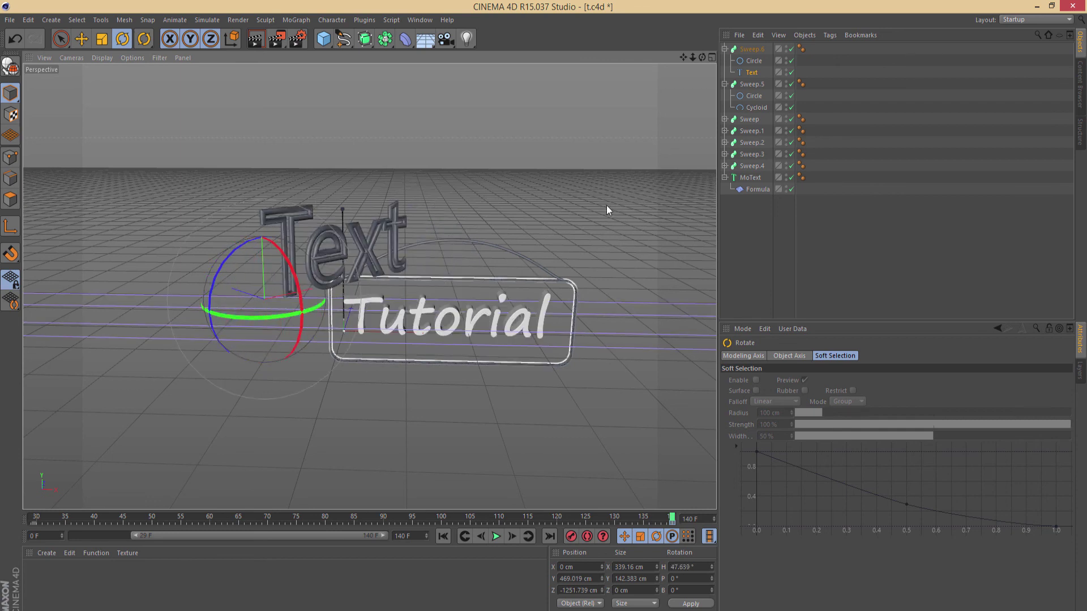
# Delete the text Sweep together with its Circle and Text splines
pyautogui.click(752, 50)
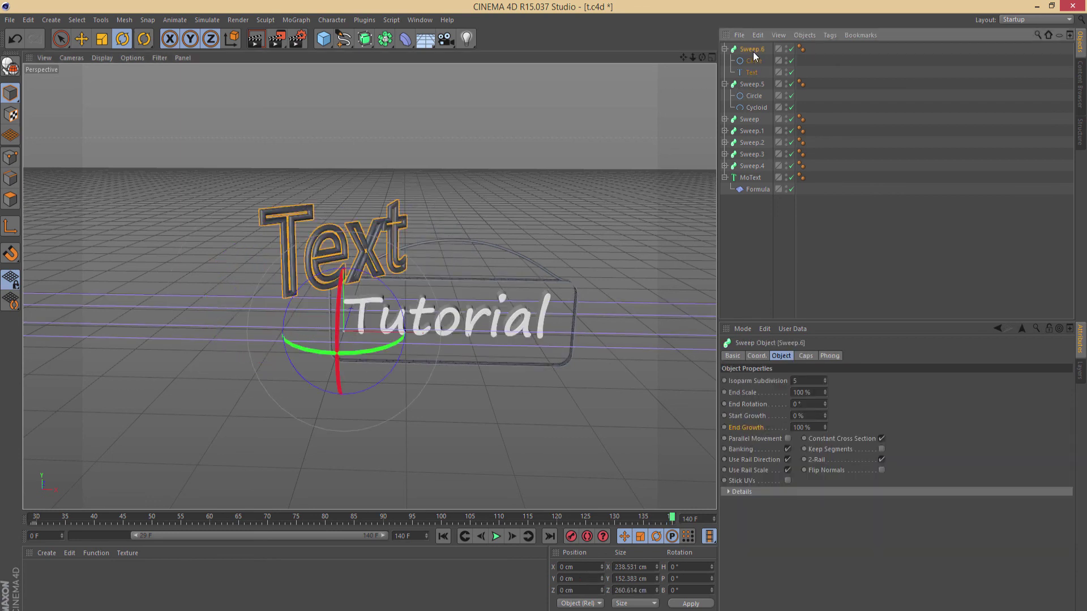
pyautogui.press('Delete')
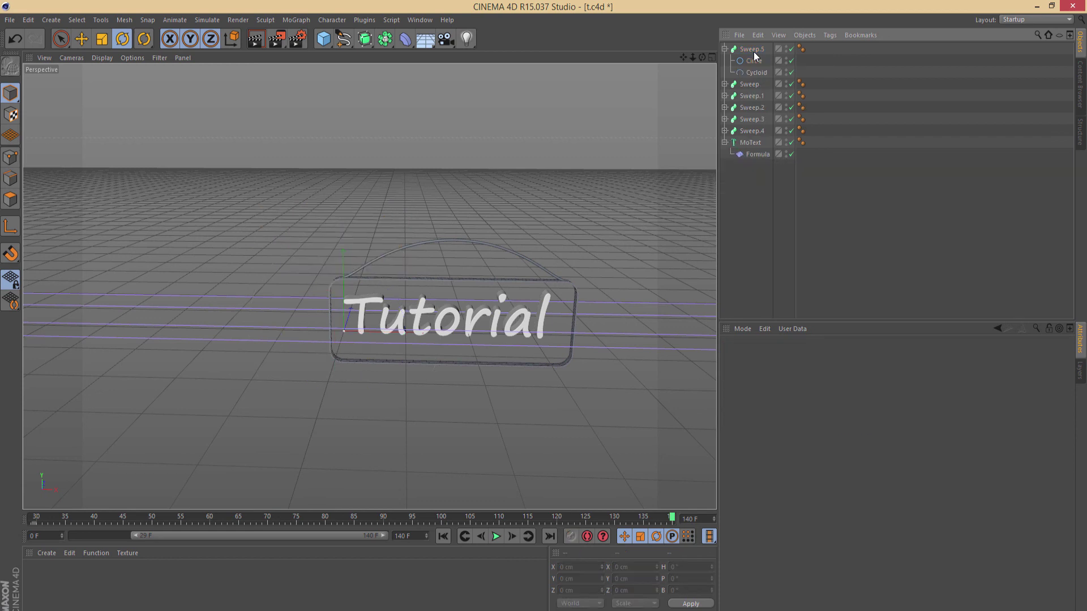